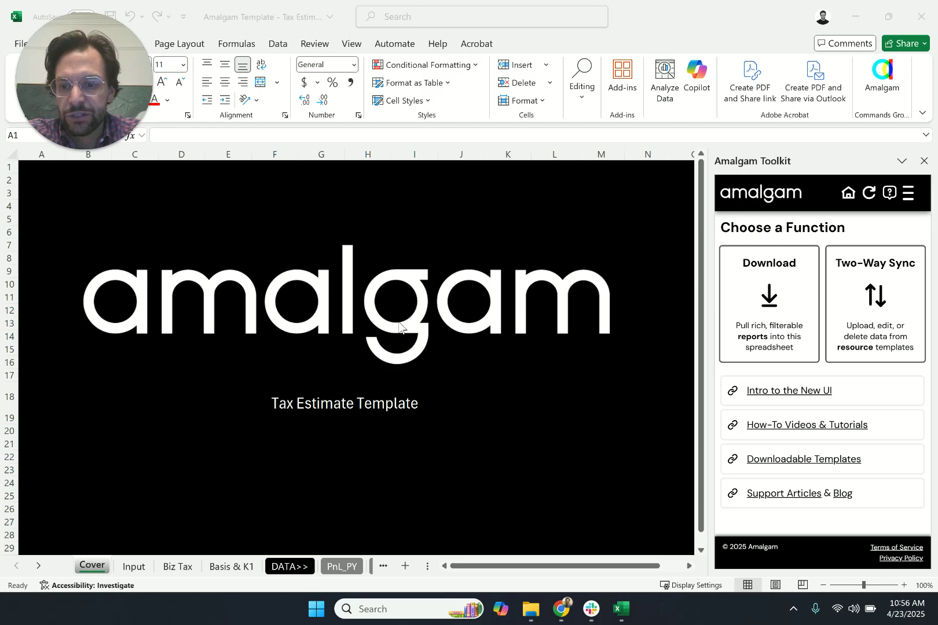
Open the Input sheet and examine the start and end dates of the prior-year and quarterly time periods.
{"action": "left_click", "coordinate": [131, 567]}
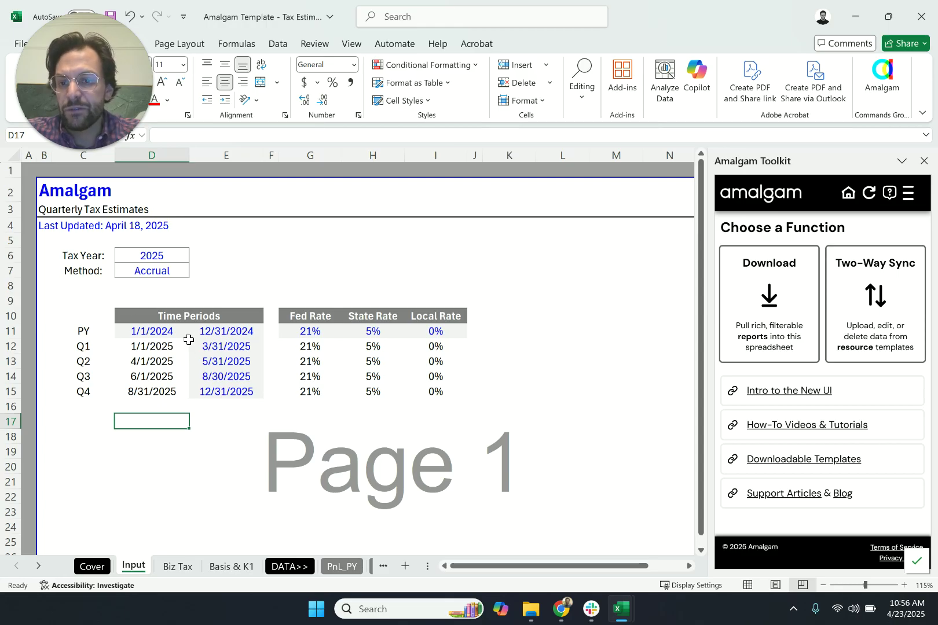
{"action": "left_click", "coordinate": [158, 331]}
{"action": "left_click", "coordinate": [222, 333]}
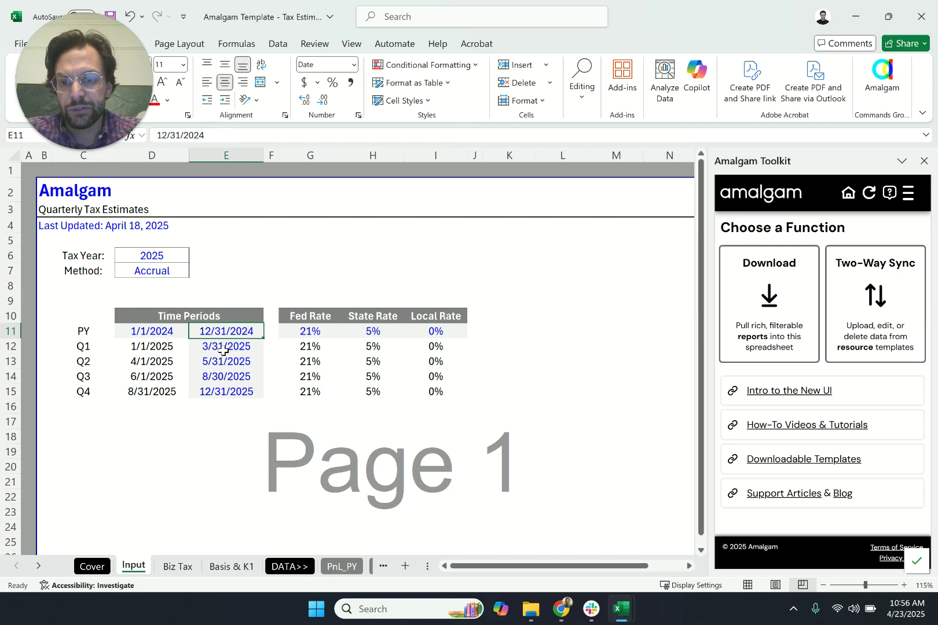
{"action": "left_click", "coordinate": [224, 347]}
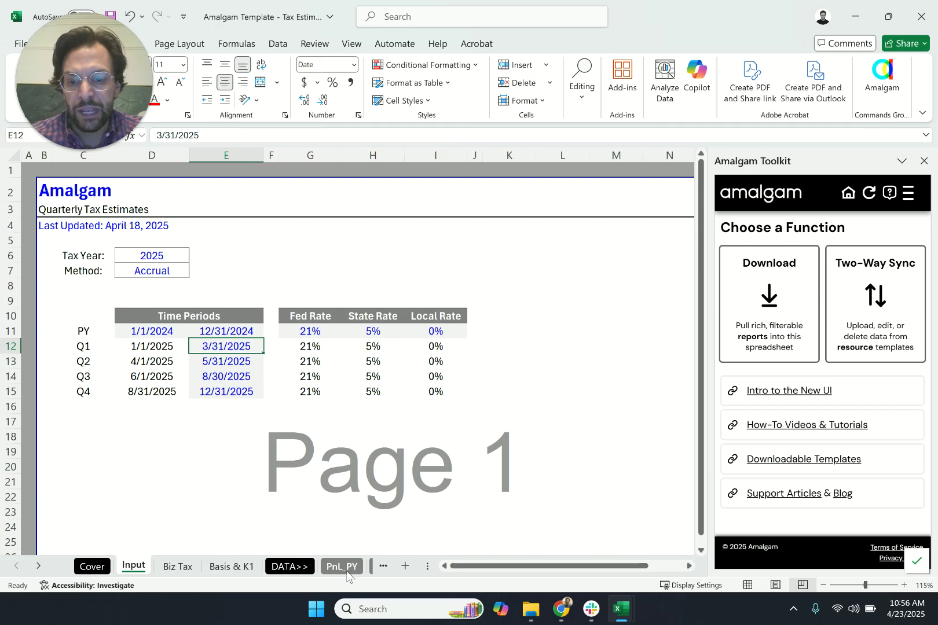
{"action": "left_click", "coordinate": [183, 435]}
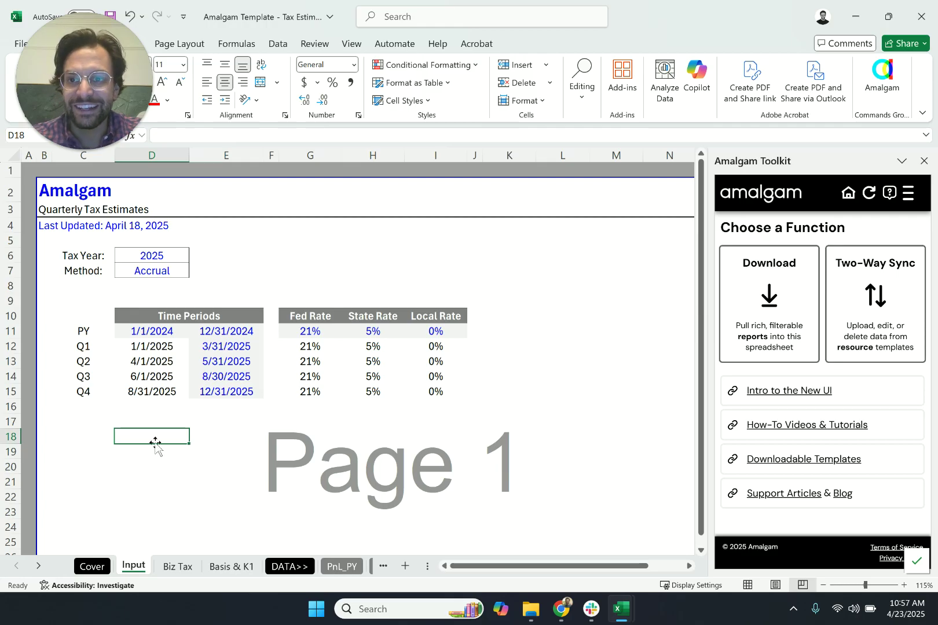
{"action": "left_click", "coordinate": [149, 348]}
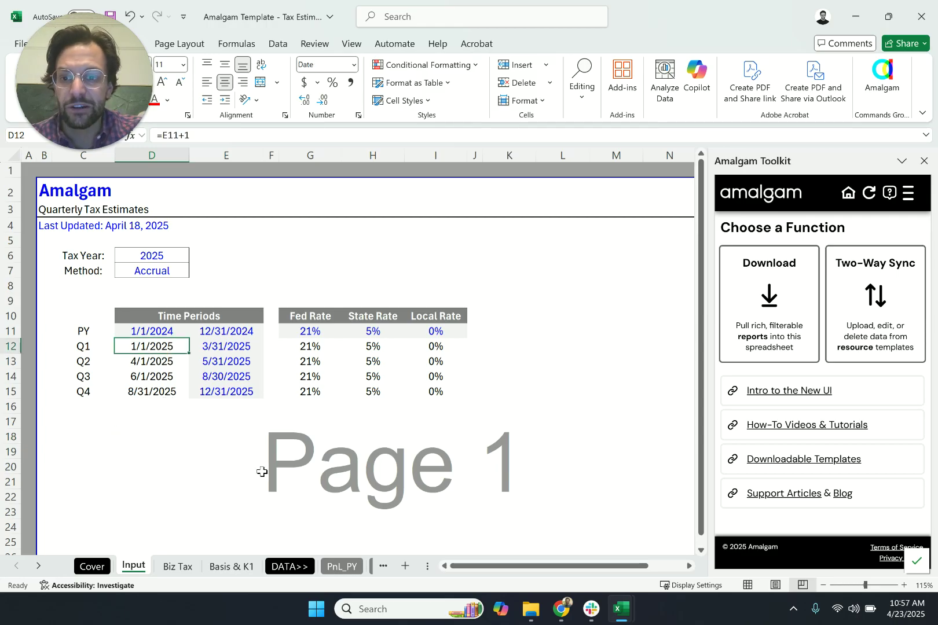
{"action": "key", "text": "Right"}
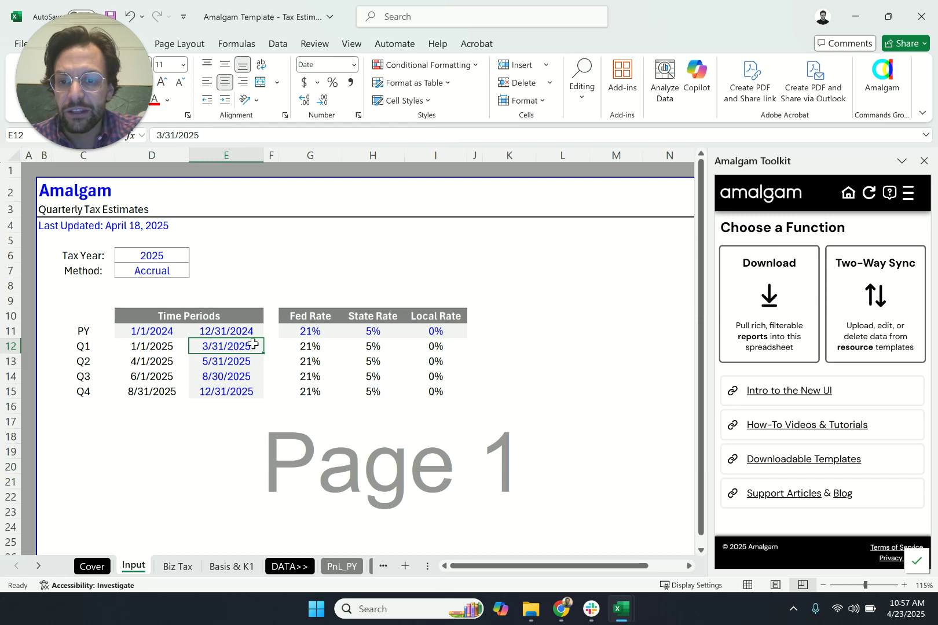
{"action": "left_click", "coordinate": [162, 360]}
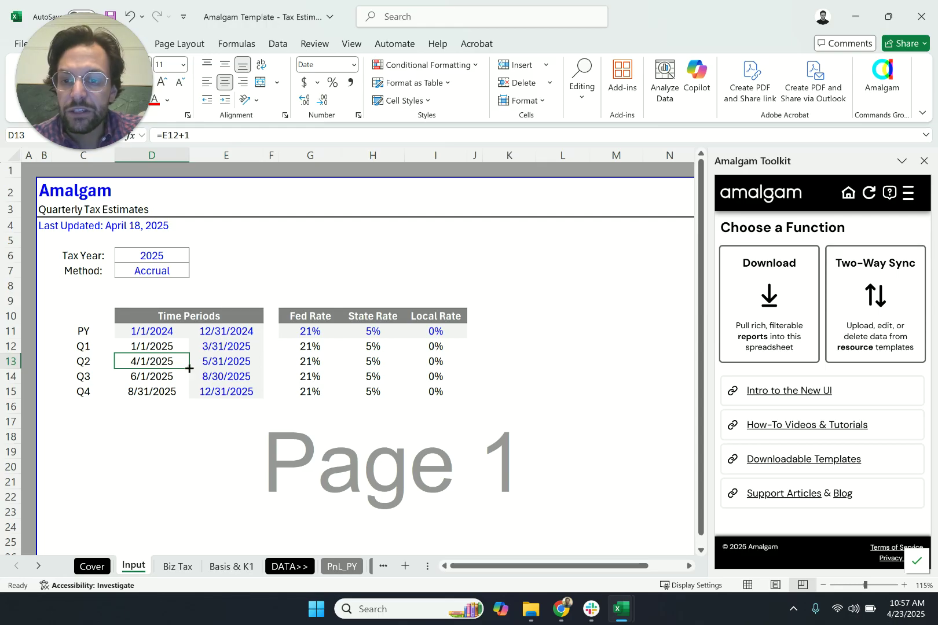
{"action": "left_click", "coordinate": [225, 362]}
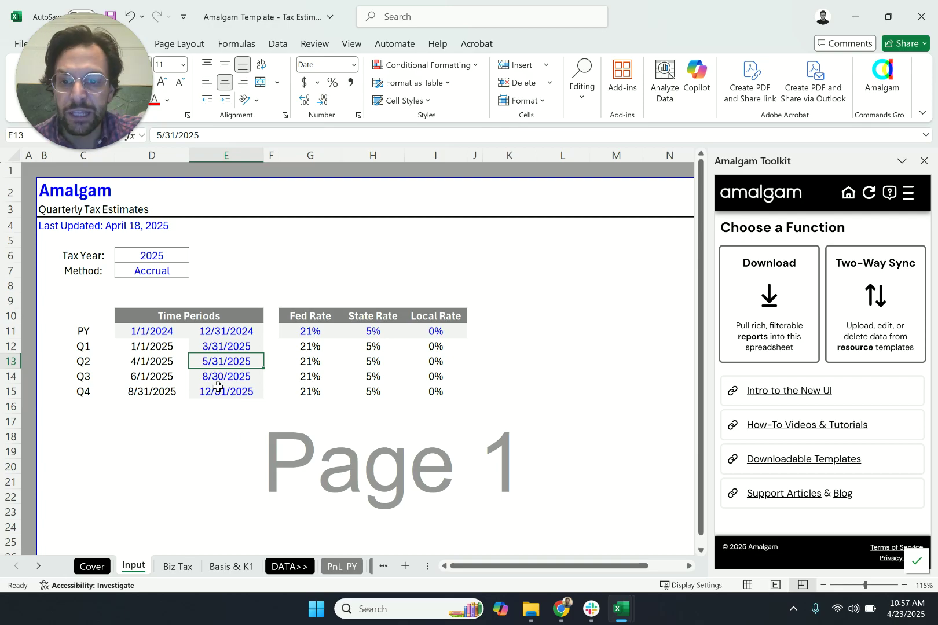
Review the federal, state and local rates for all periods, plus the full range of time period dates.
{"action": "left_click_drag", "start_coordinate": [303, 331], "coordinate": [447, 392]}
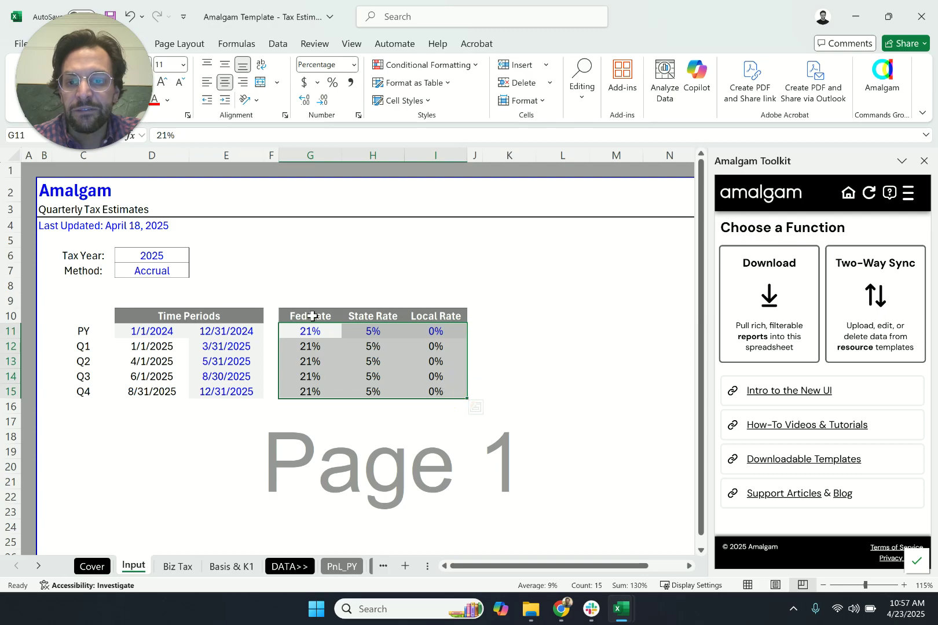
{"action": "left_click", "coordinate": [185, 452]}
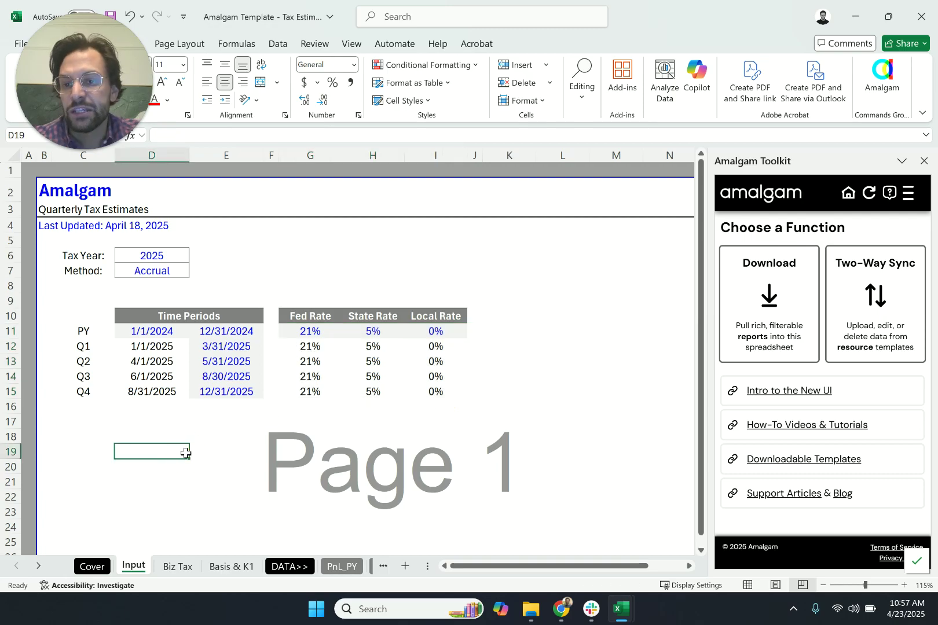
{"action": "left_click", "coordinate": [230, 327]}
{"action": "left_click_drag", "start_coordinate": [187, 331], "coordinate": [222, 391]}
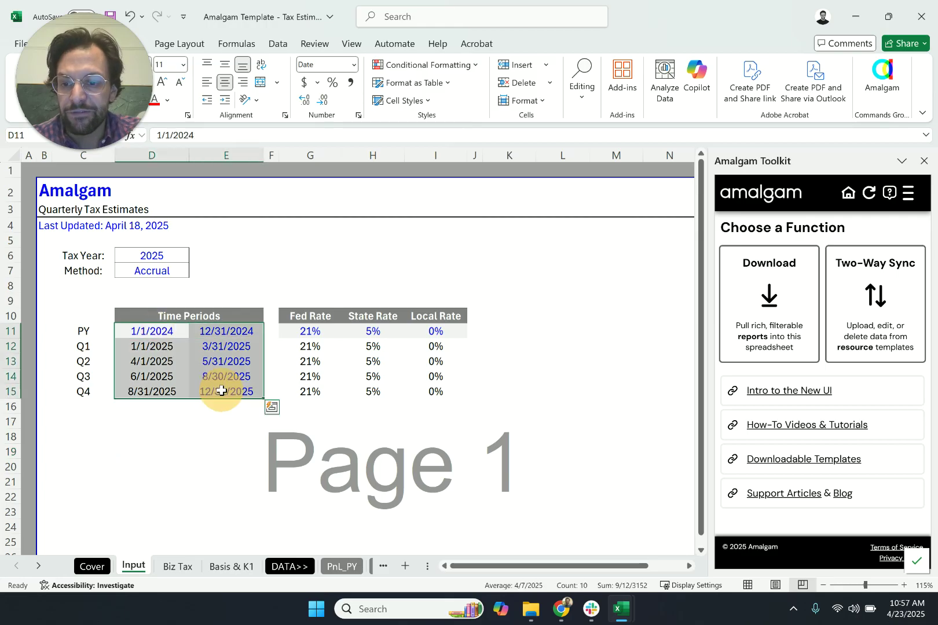
Go through the data sheets PnL_PY, BS_PY and PnL_Q1 to PnL_Q4, ending on PnL_Q1, to examine their report settings.
{"action": "left_click_drag", "start_coordinate": [429, 569], "coordinate": [524, 569]}
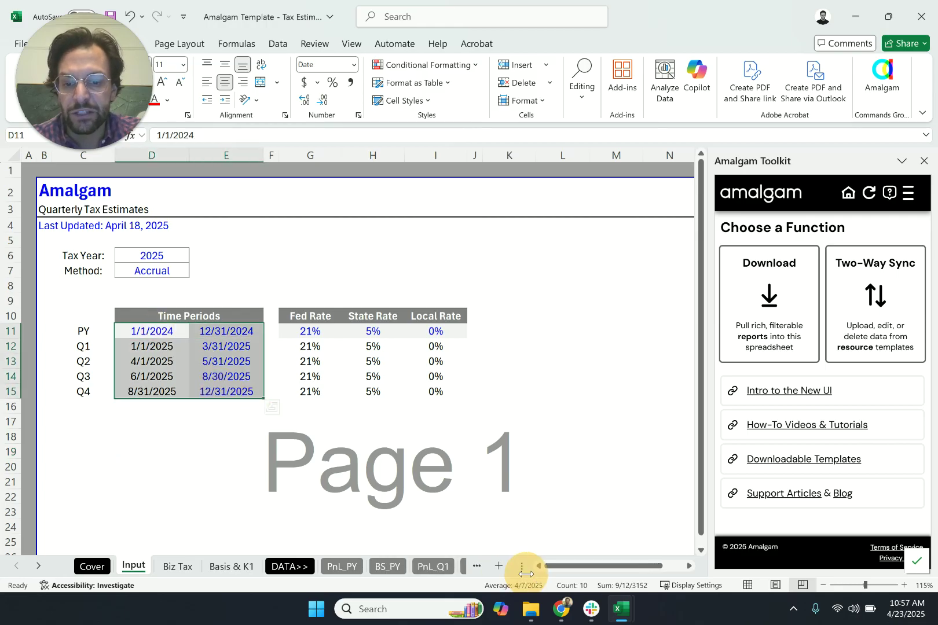
{"action": "left_click", "coordinate": [37, 567]}
{"action": "left_click", "coordinate": [38, 568]}
{"action": "left_click", "coordinate": [37, 568]}
{"action": "left_click", "coordinate": [37, 567]}
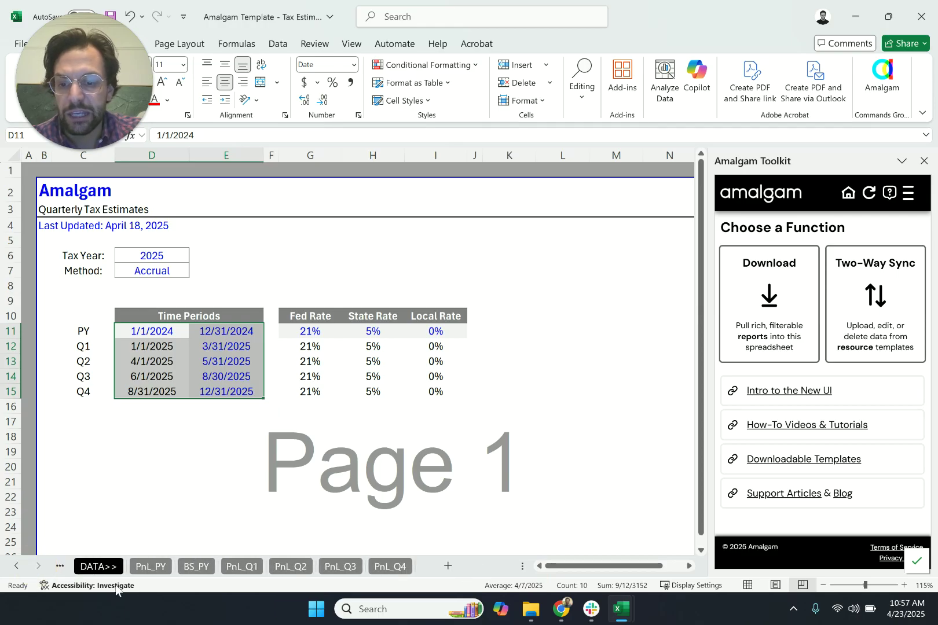
{"action": "left_click", "coordinate": [149, 567]}
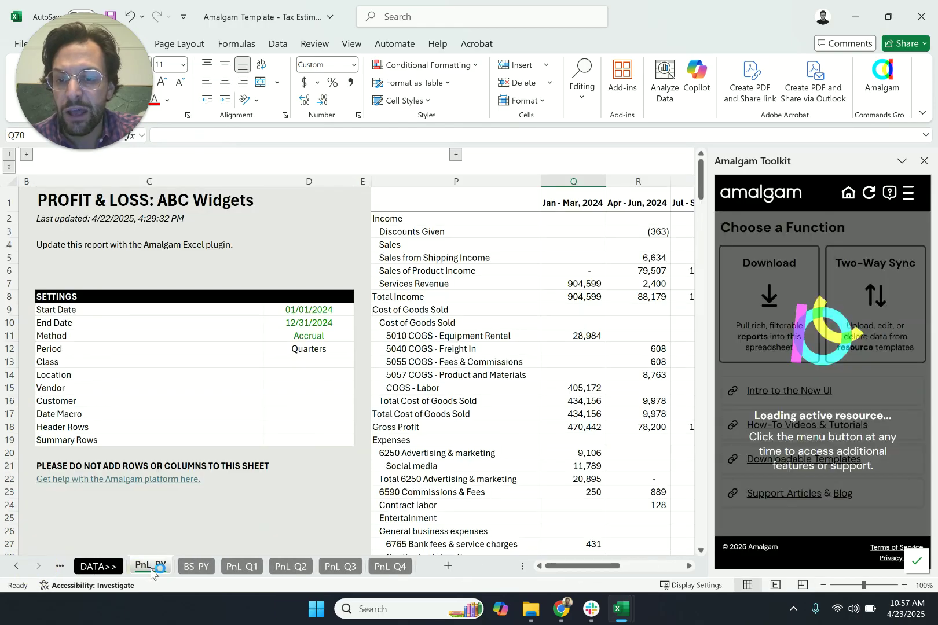
{"action": "left_click", "coordinate": [196, 567]}
{"action": "left_click", "coordinate": [243, 567]}
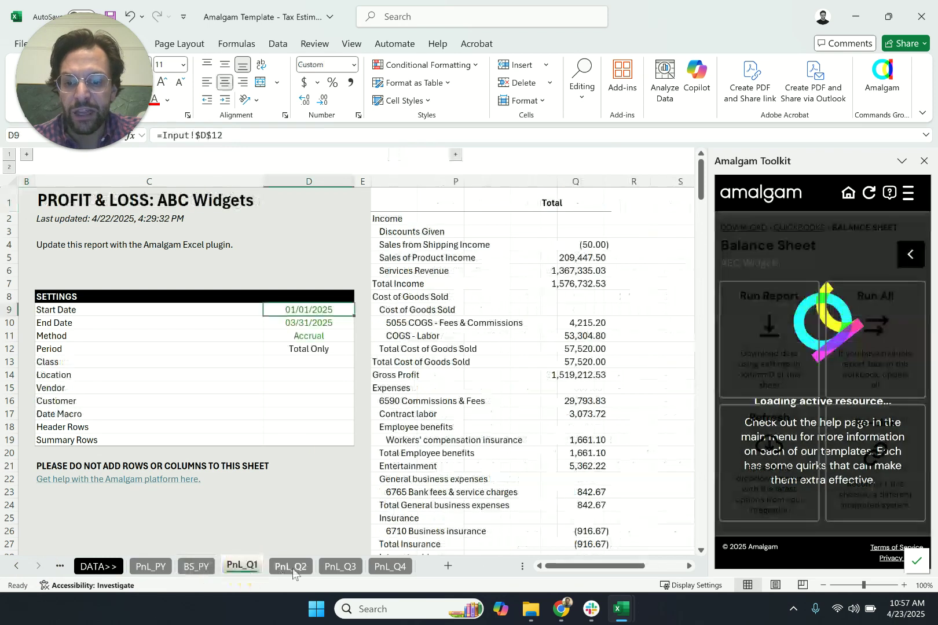
{"action": "left_click", "coordinate": [291, 567]}
{"action": "left_click", "coordinate": [336, 567]}
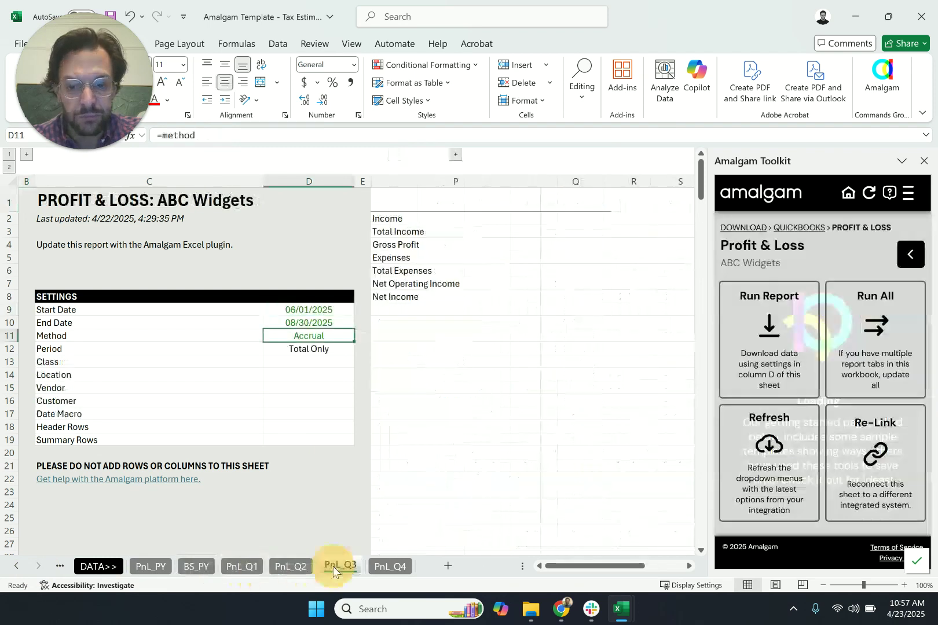
{"action": "left_click", "coordinate": [388, 567]}
{"action": "left_click", "coordinate": [342, 567]}
{"action": "left_click", "coordinate": [290, 566]}
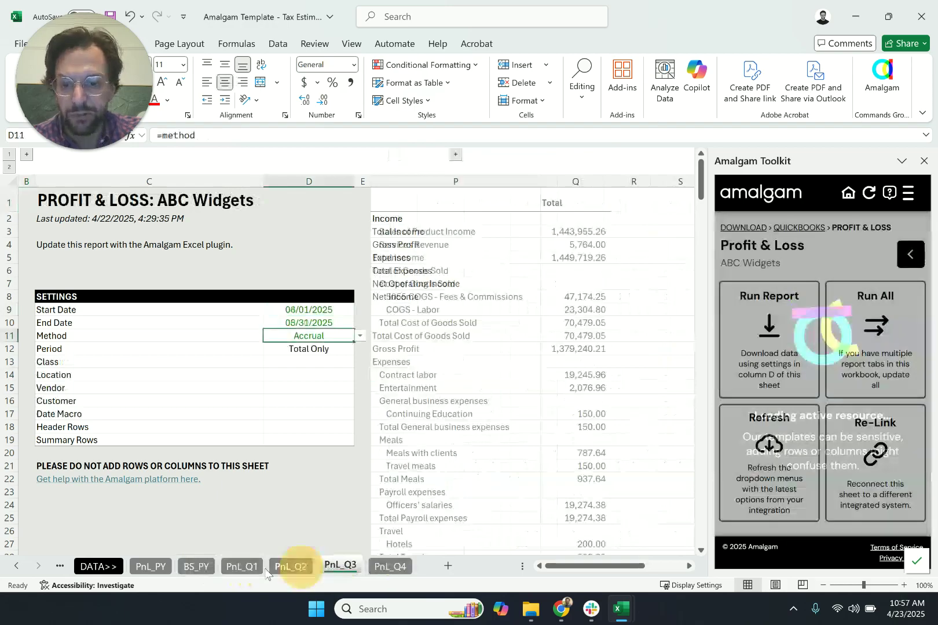
{"action": "left_click", "coordinate": [243, 567]}
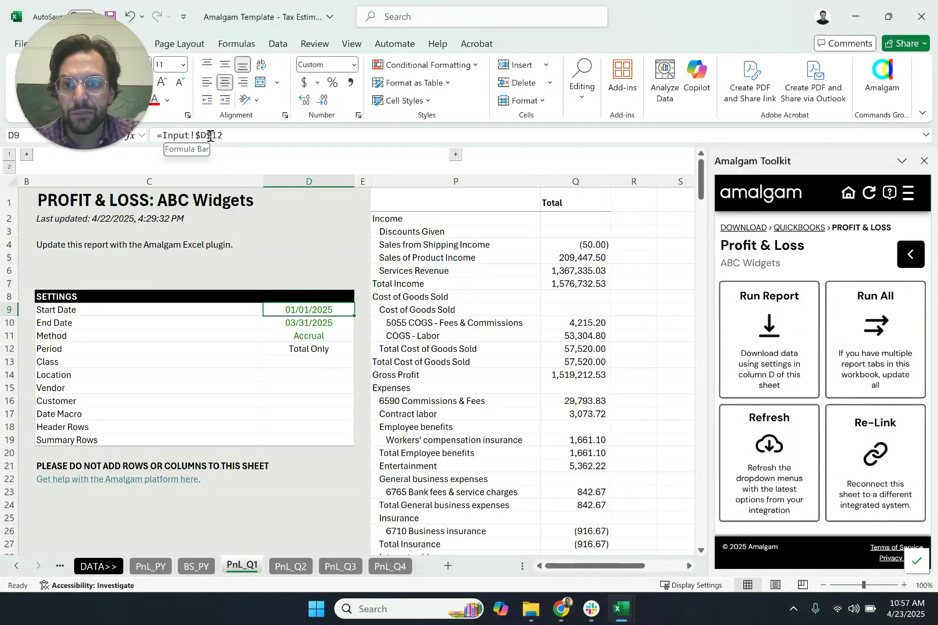
Inspect the Start Date formula on the PnL_Q1 sheet and trace it to its source cell on the Input sheet.
{"action": "left_click", "coordinate": [269, 134]}
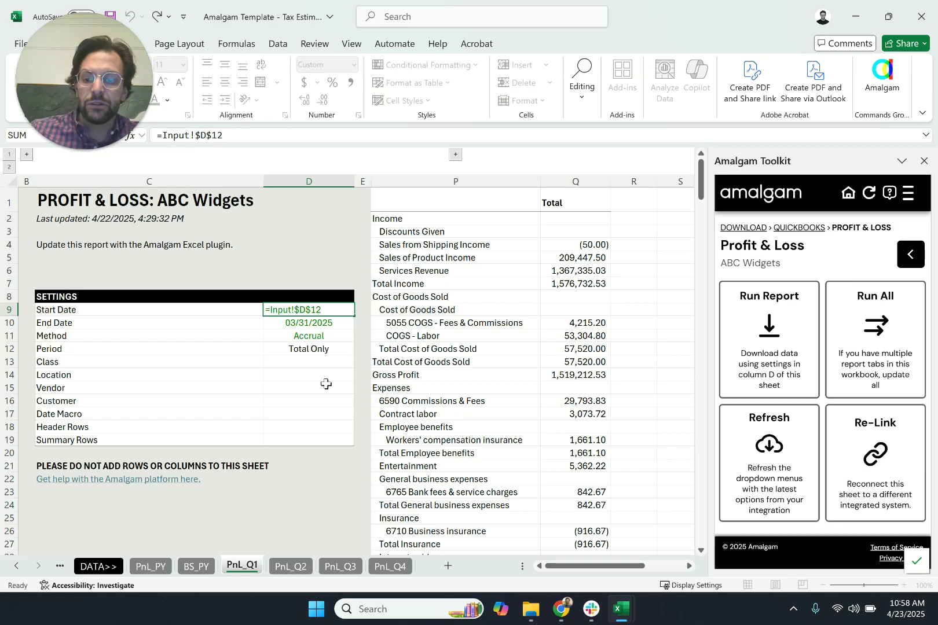
{"action": "key", "text": "Escape"}
{"action": "key", "text": "ctrl+bracketleft"}
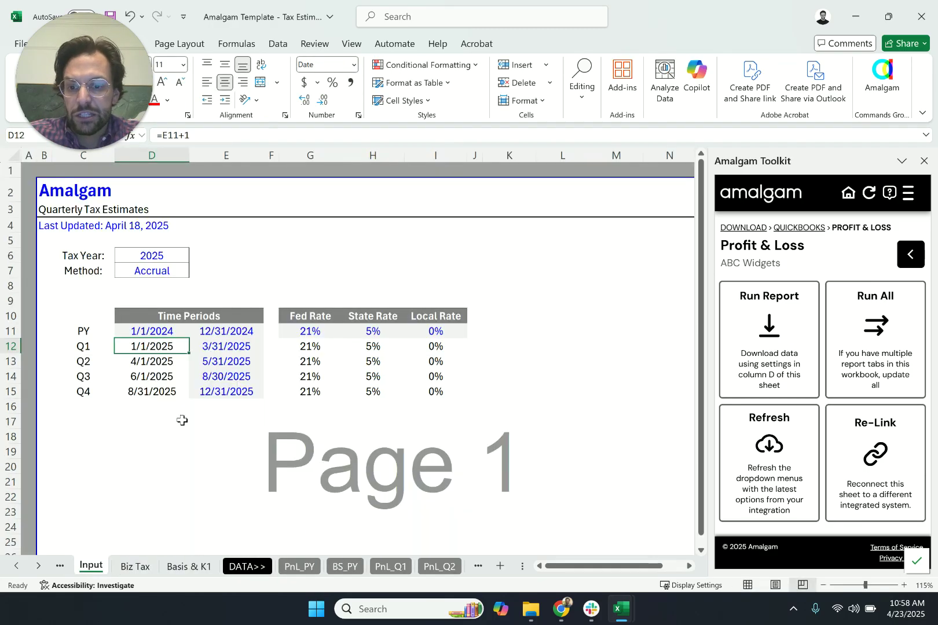
Compare the report settings on the BS_PY, PnL_Q1, PnL_Q2 and PnL_Q3 sheets.
{"action": "left_click", "coordinate": [340, 567]}
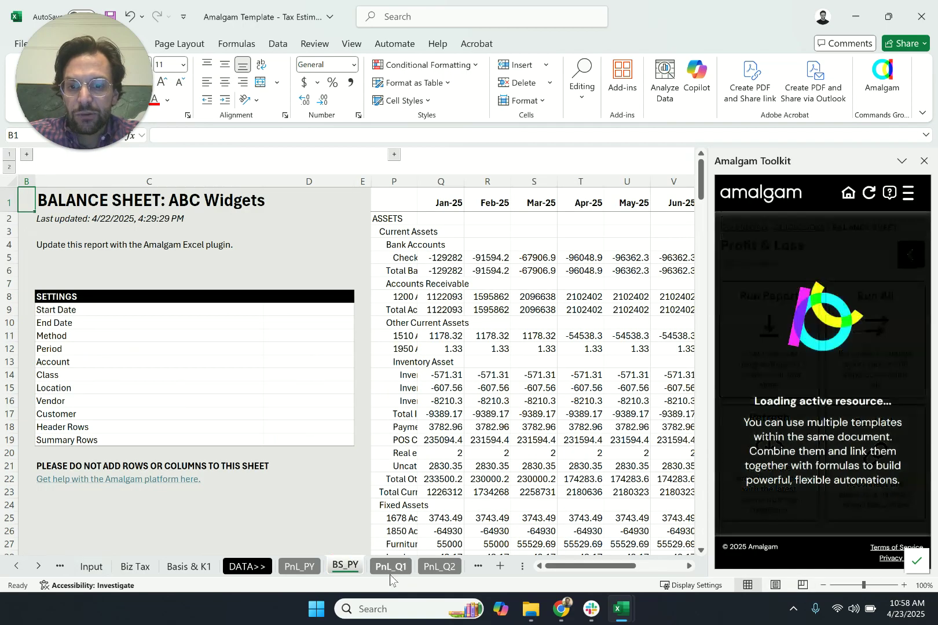
{"action": "left_click", "coordinate": [390, 569]}
{"action": "left_click", "coordinate": [439, 566]}
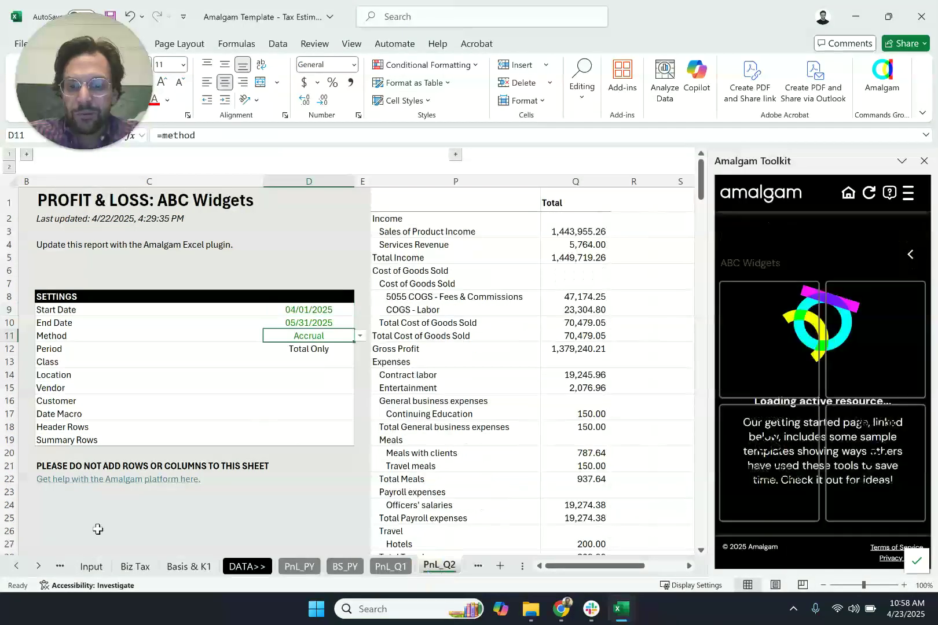
{"action": "left_click", "coordinate": [38, 565]}
{"action": "left_click", "coordinate": [38, 566]}
{"action": "left_click", "coordinate": [38, 566]}
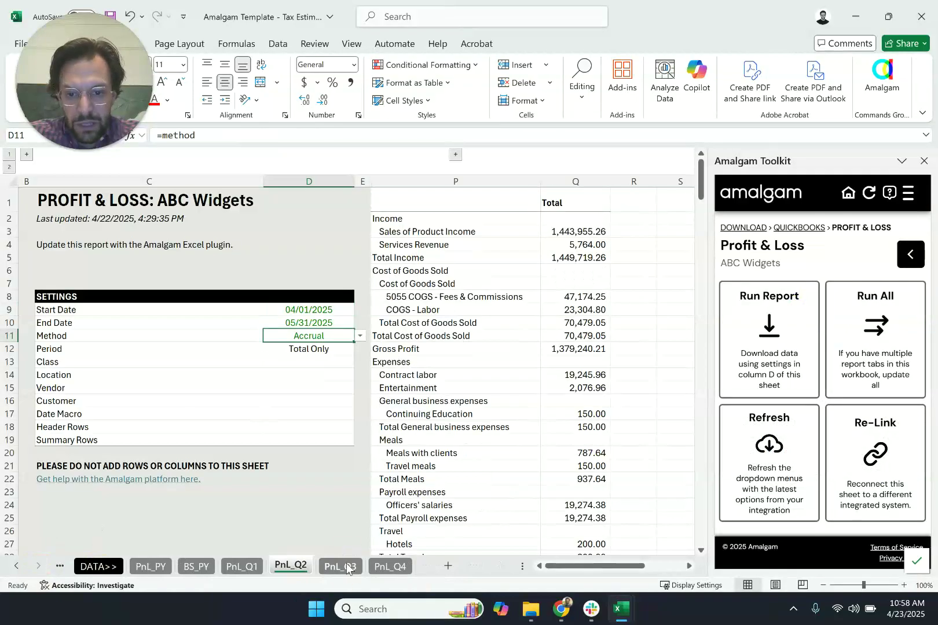
{"action": "left_click", "coordinate": [341, 565]}
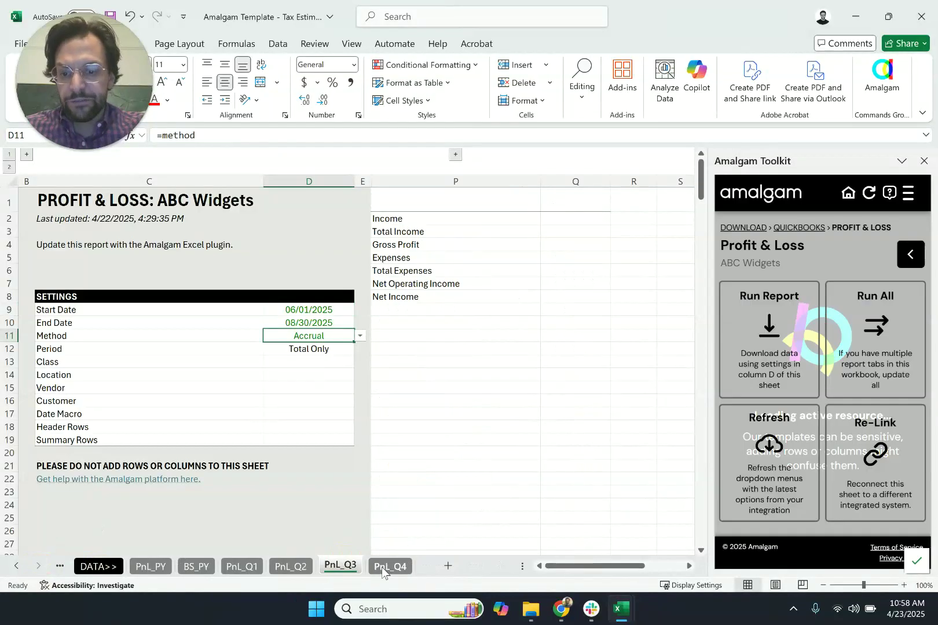
Return to the Input sheet with the time periods and tax rates.
{"action": "left_click", "coordinate": [16, 565]}
{"action": "left_click", "coordinate": [16, 565]}
{"action": "left_click", "coordinate": [16, 565]}
{"action": "left_click", "coordinate": [16, 566]}
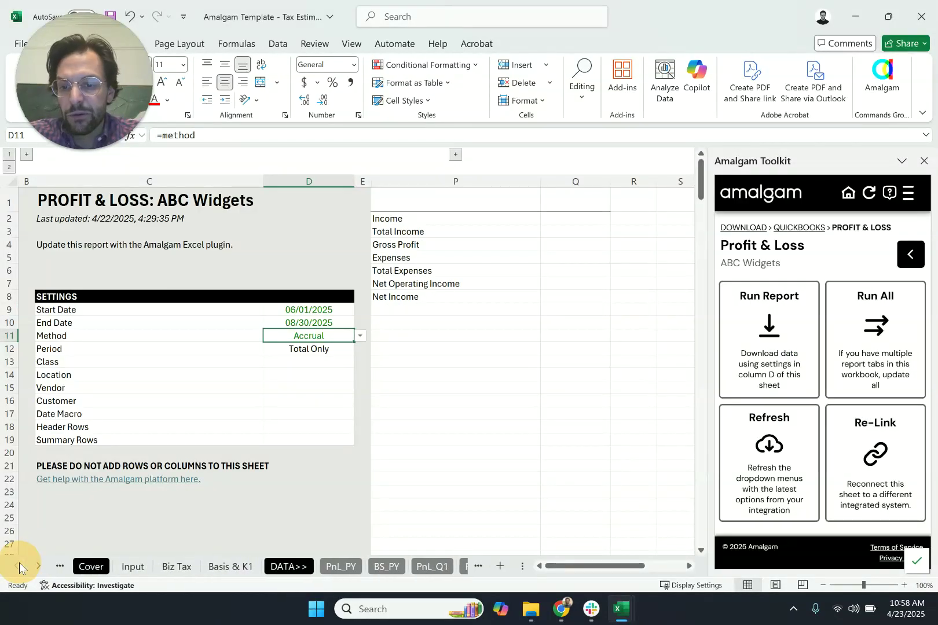
{"action": "left_click", "coordinate": [132, 566]}
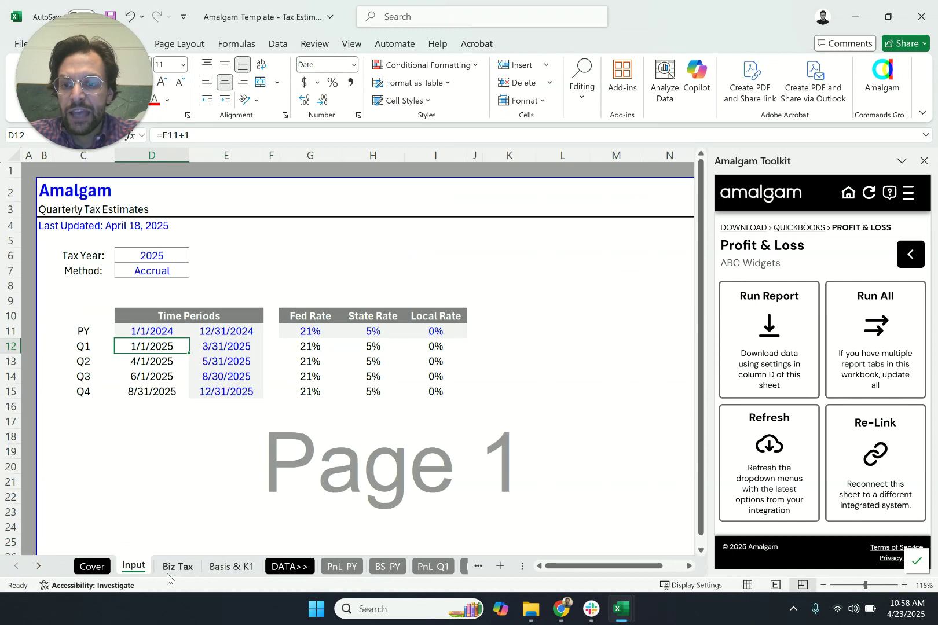
Open the Biz Tax sheet and examine the prior-year, quarterly and total columns of the tax estimate.
{"action": "left_click", "coordinate": [171, 569]}
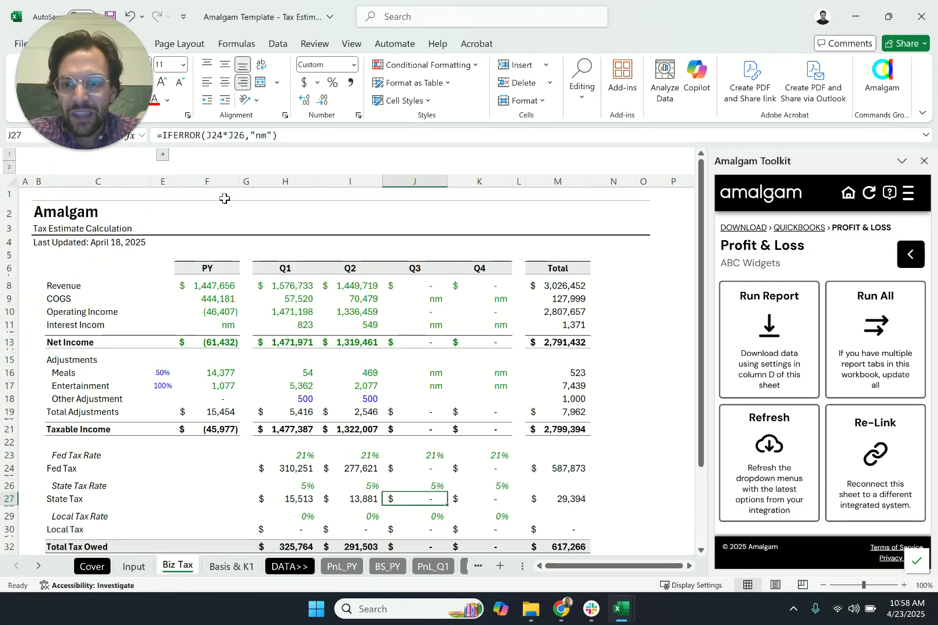
{"action": "left_click", "coordinate": [207, 182]}
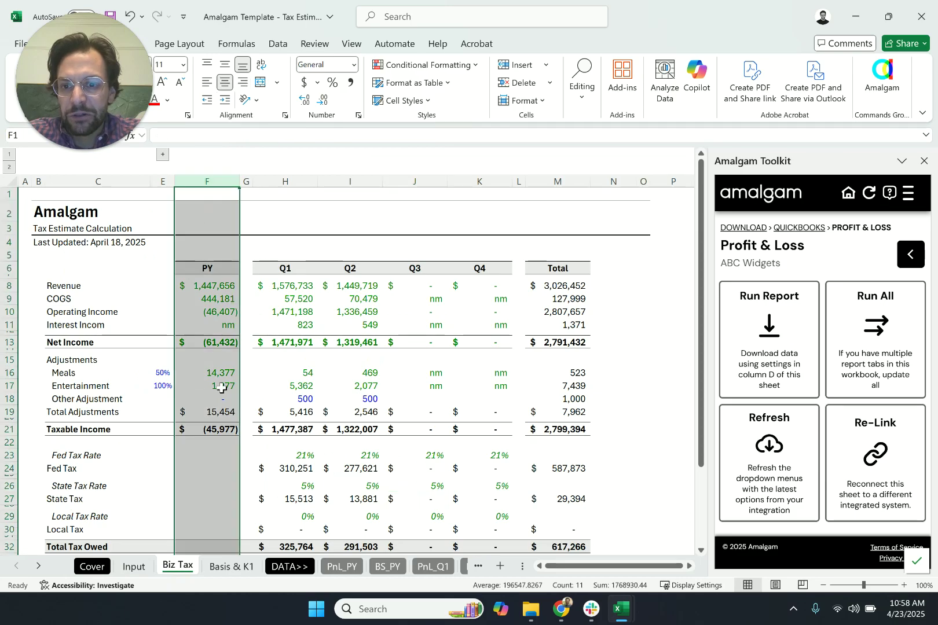
{"action": "left_click", "coordinate": [286, 268]}
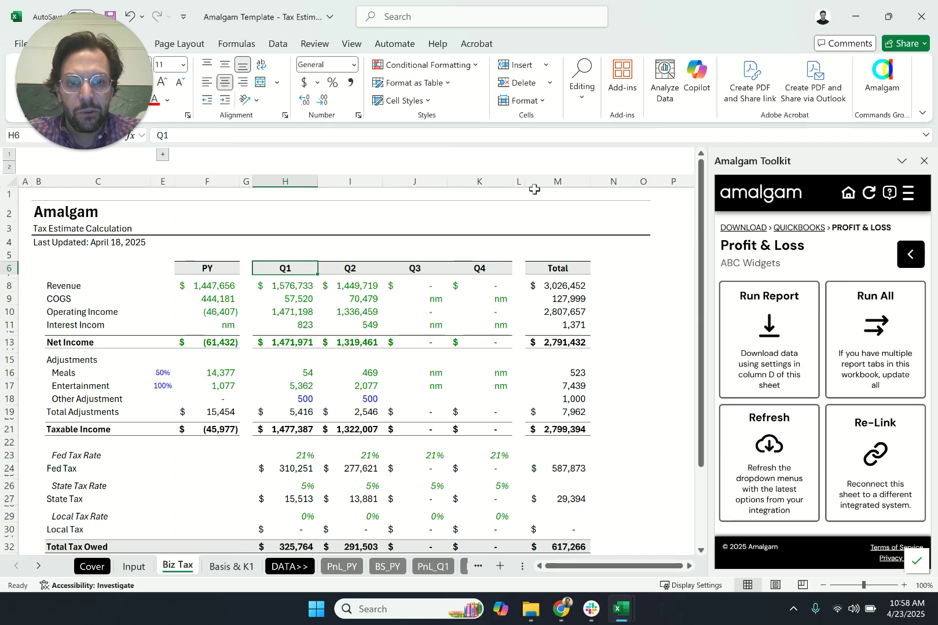
{"action": "left_click", "coordinate": [550, 178]}
{"action": "left_click", "coordinate": [484, 334]}
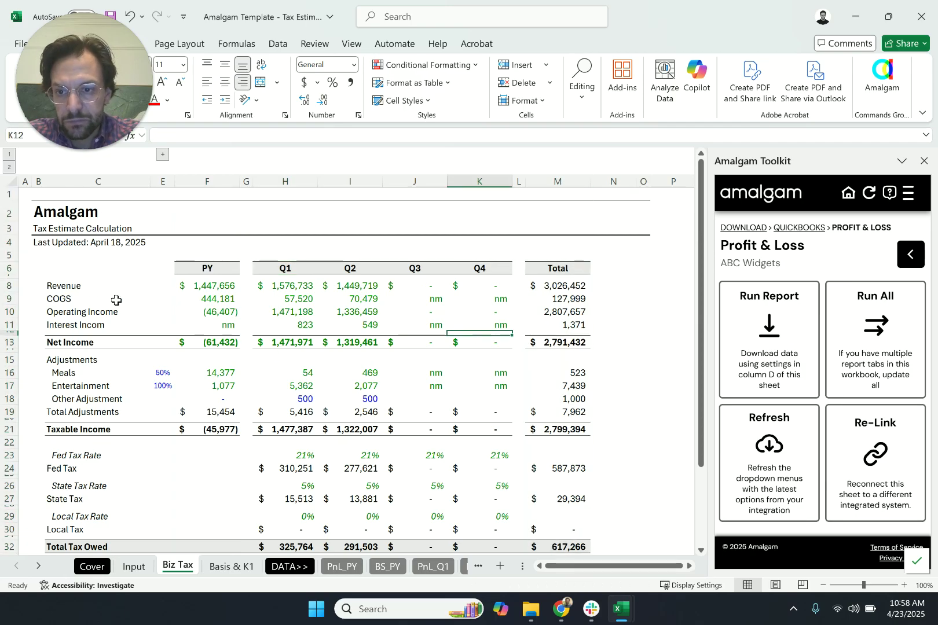
Review the income line items from Revenue through Operating Income and interest income to Net Income.
{"action": "left_click", "coordinate": [92, 289]}
{"action": "left_click", "coordinate": [91, 314]}
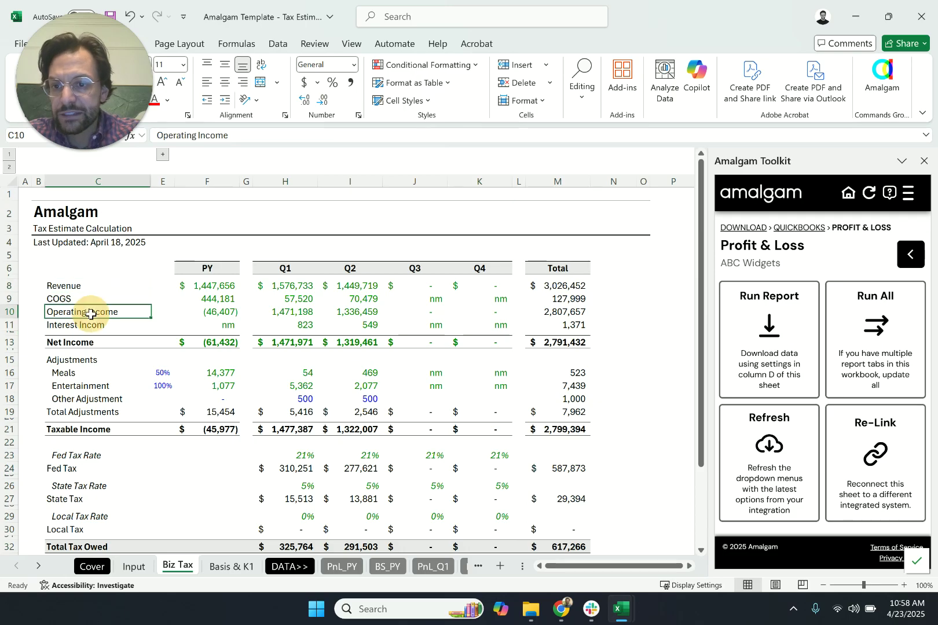
{"action": "left_click", "coordinate": [92, 324]}
{"action": "left_click", "coordinate": [95, 341]}
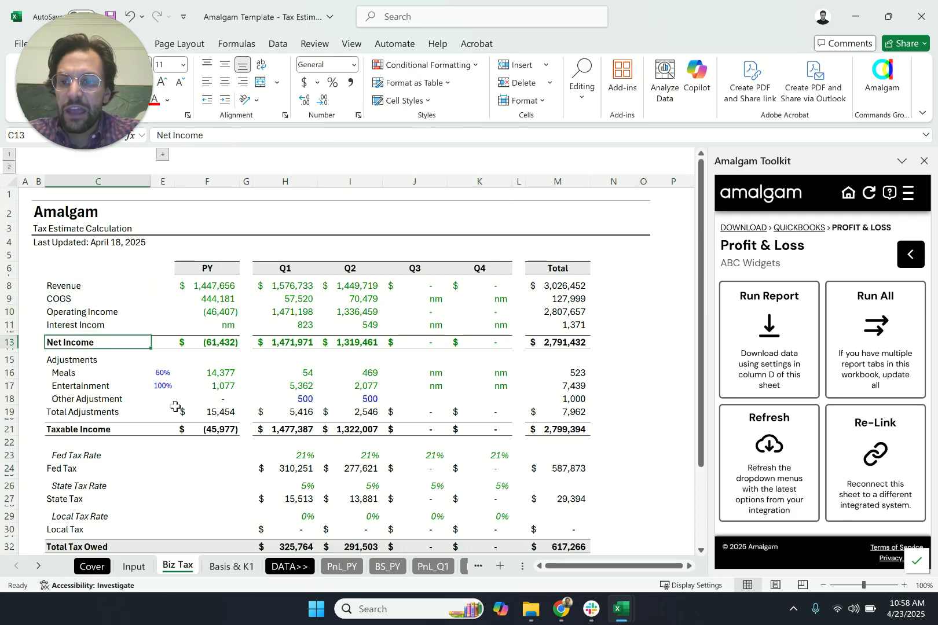
Step across the Net Income row to inspect its formulas from the prior year to Q3.
{"action": "key", "text": "Right"}
{"action": "key", "text": "Right"}
{"action": "key", "text": "Left"}
{"action": "key", "text": "Right"}
{"action": "key", "text": "Left"}
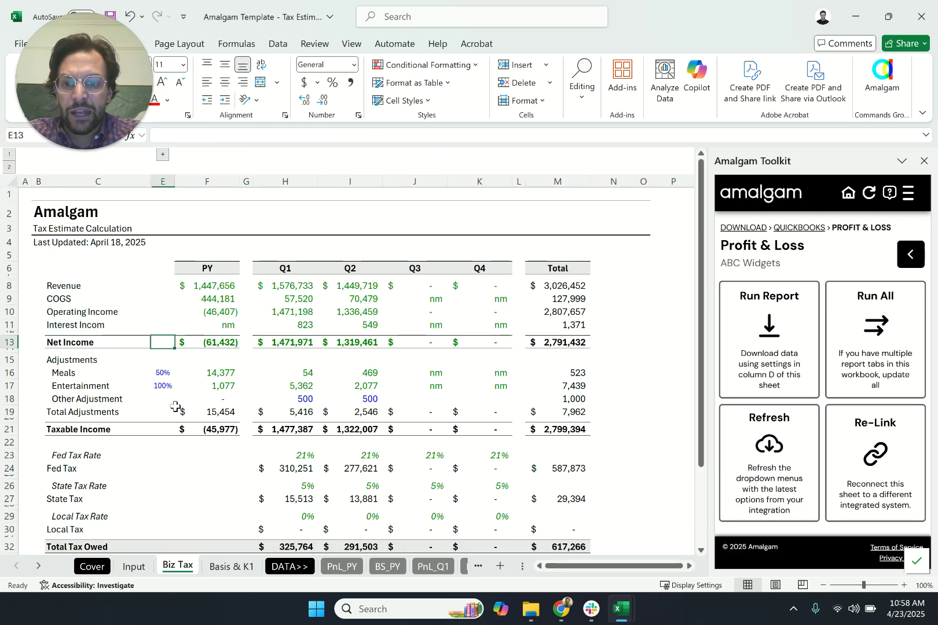
{"action": "key", "text": "Left"}
{"action": "key", "text": "Right"}
{"action": "key", "text": "Right"}
{"action": "key", "text": "Right"}
{"action": "key", "text": "Right"}
{"action": "key", "text": "Right"}
{"action": "key", "text": "Right"}
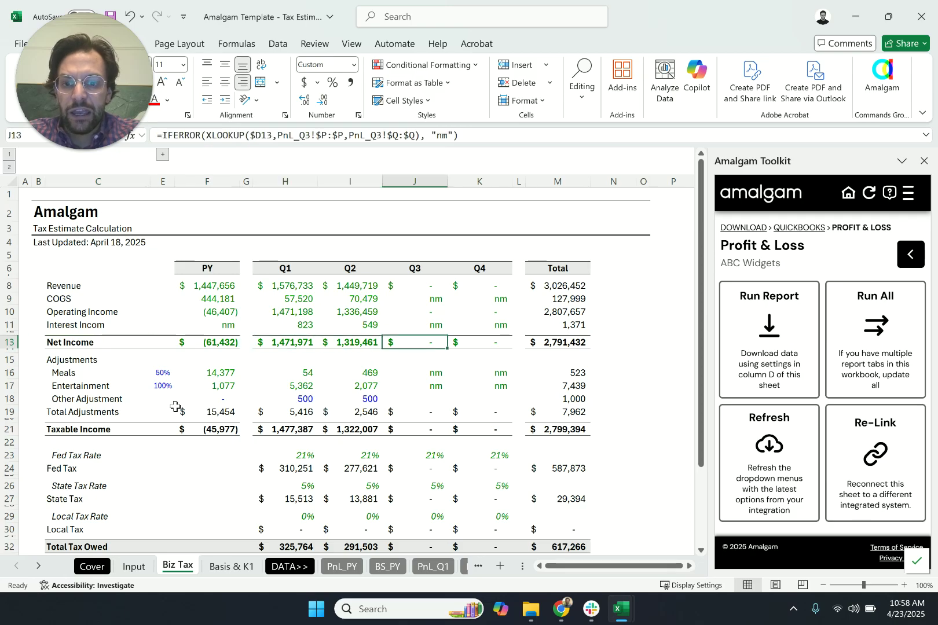
Examine the Q2 adjustments from Net Income down to Total Adjustments on the Biz Tax sheet.
{"action": "key", "text": "Left"}
{"action": "key", "text": "Down"}
{"action": "key", "text": "Down"}
{"action": "key", "text": "Down"}
{"action": "key", "text": "Down"}
{"action": "key", "text": "Down"}
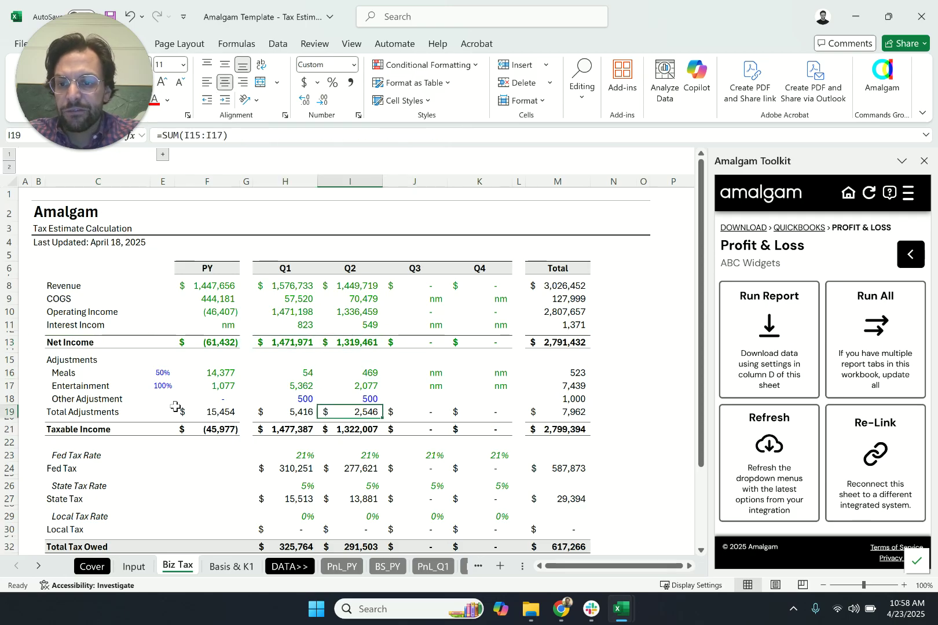
Highlight the rows from Adjustments through Taxable Income on the Biz Tax sheet.
{"action": "key", "text": "Up"}
{"action": "key", "text": "Up"}
{"action": "key", "text": "Up"}
{"action": "key", "text": "Up"}
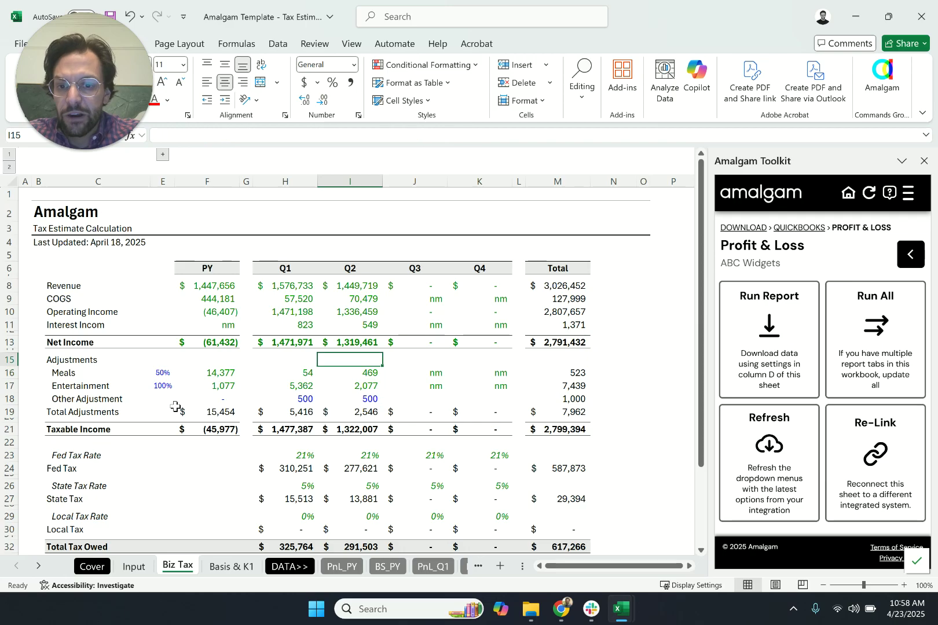
{"action": "key", "text": "shift+Down"}
{"action": "key", "text": "shift+Down"}
{"action": "key", "text": "shift+Down"}
{"action": "key", "text": "shift+Down"}
{"action": "key", "text": "shift+Down"}
{"action": "key", "text": "shift+space"}
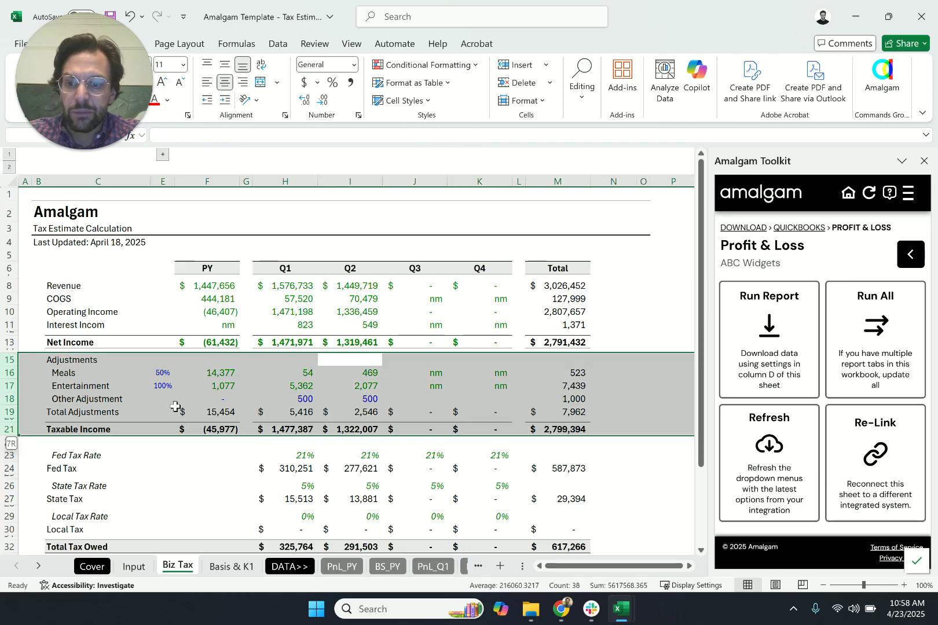
Inspect the Q2 Entertainment formula and the Other Adjustment entries for Q2 and Q1.
{"action": "key", "text": "Right"}
{"action": "key", "text": "Down"}
{"action": "key", "text": "Left"}
{"action": "key", "text": "Down"}
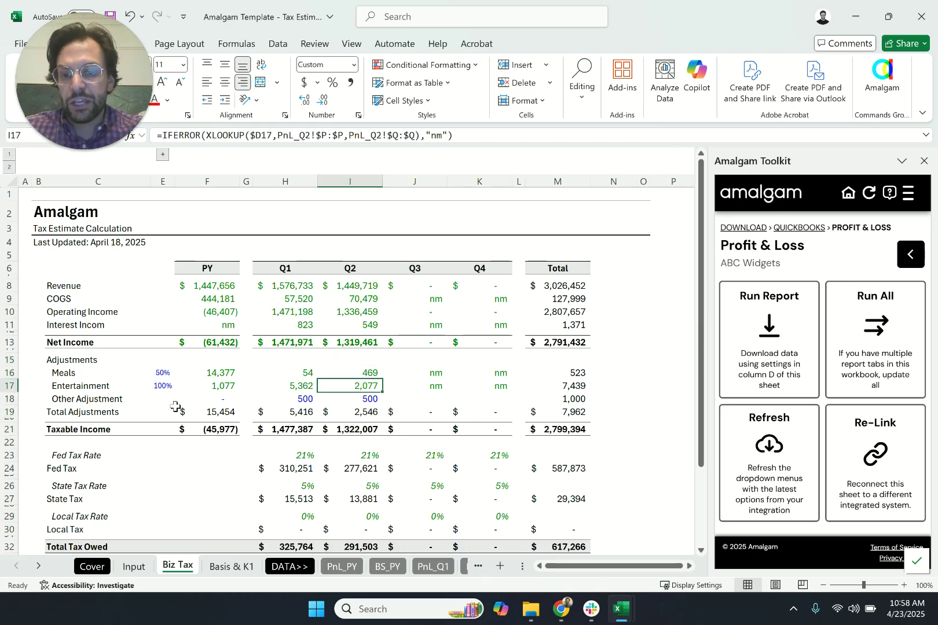
{"action": "key", "text": "Down"}
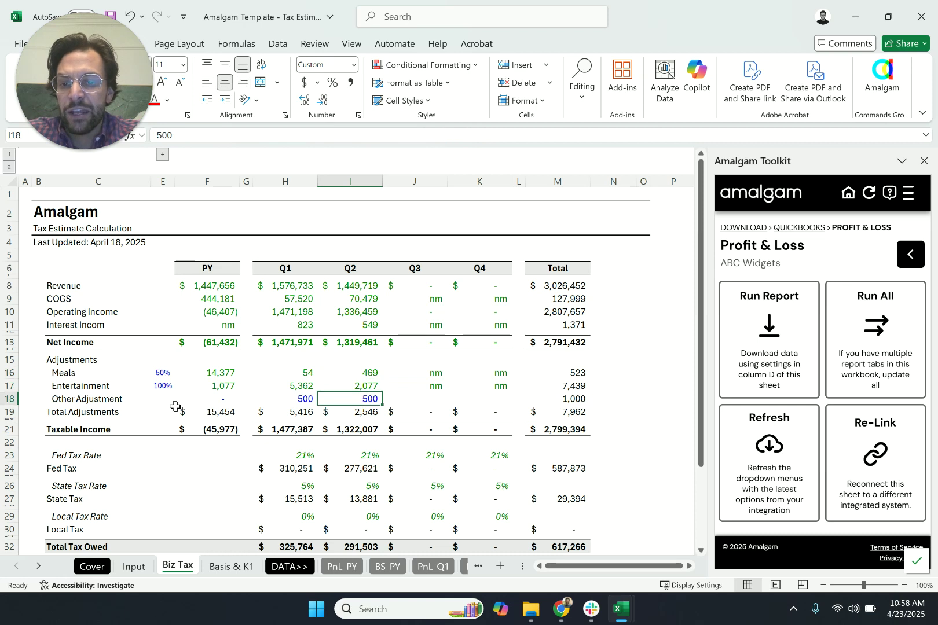
{"action": "key", "text": "Left"}
{"action": "key", "text": "Left"}
{"action": "key", "text": "Right"}
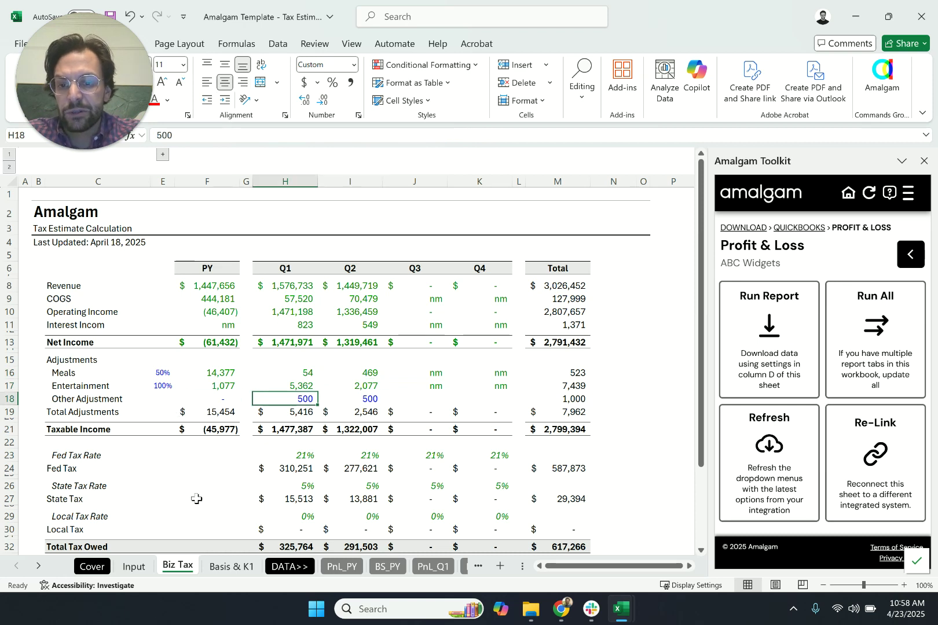
Inspect the Q2 Taxable Income formula and highlight the whole Taxable Income row.
{"action": "left_click", "coordinate": [329, 431]}
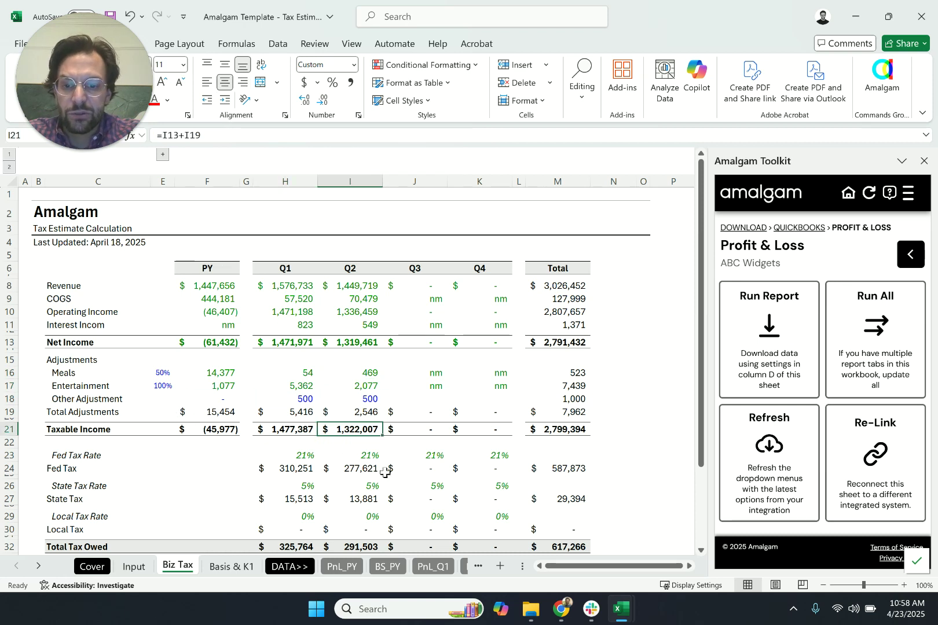
{"action": "key", "text": "shift+space"}
{"action": "scroll", "coordinate": [345, 473], "scroll_direction": "down", "scroll_amount": 3}
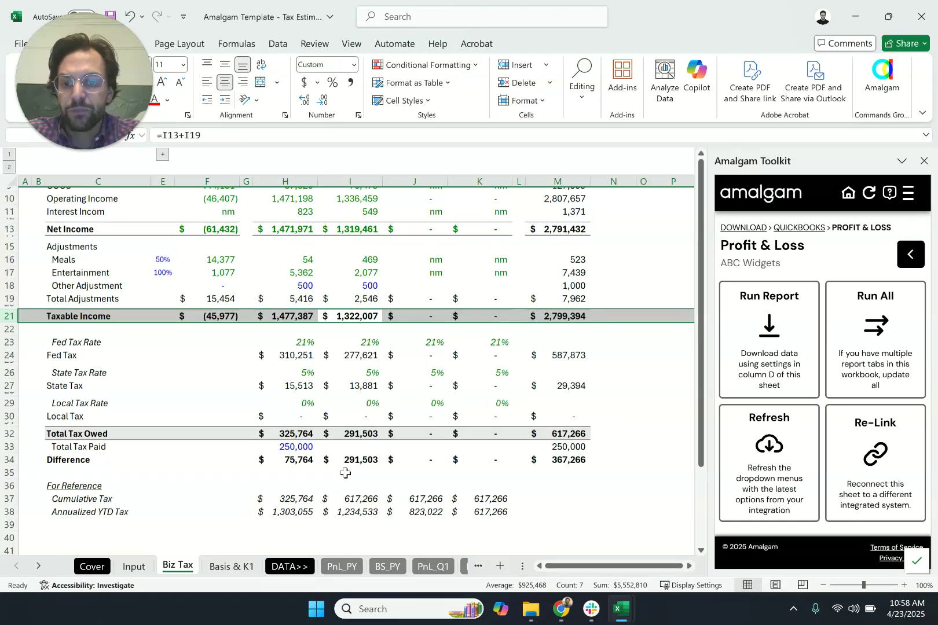
Highlight the federal, state and local tax rows and inspect the Q1 Fed Tax Rate and Q2 Meals formulas.
{"action": "left_click_drag", "start_coordinate": [116, 342], "coordinate": [137, 418]}
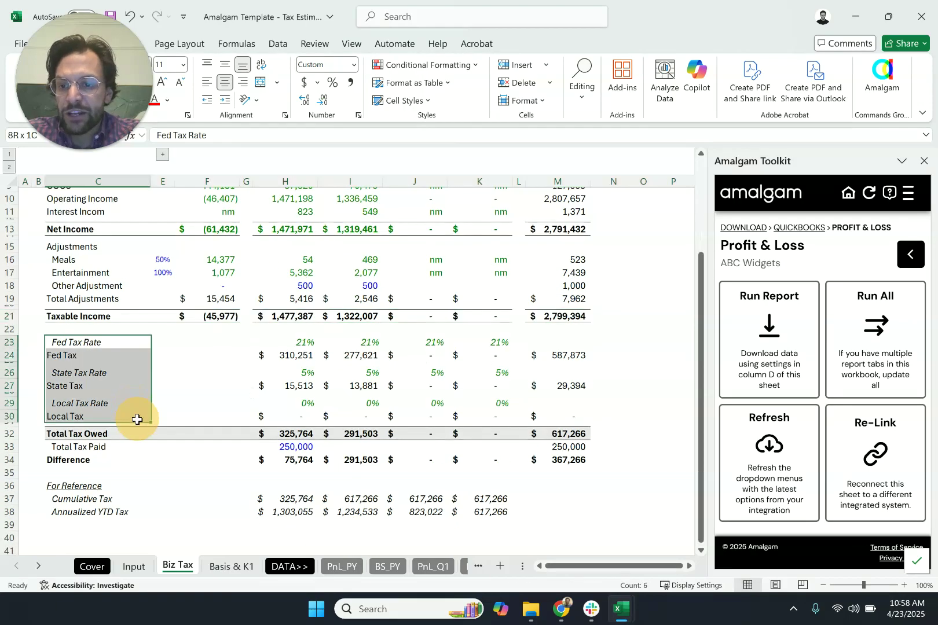
{"action": "key", "text": "shift+space"}
{"action": "left_click", "coordinate": [300, 343]}
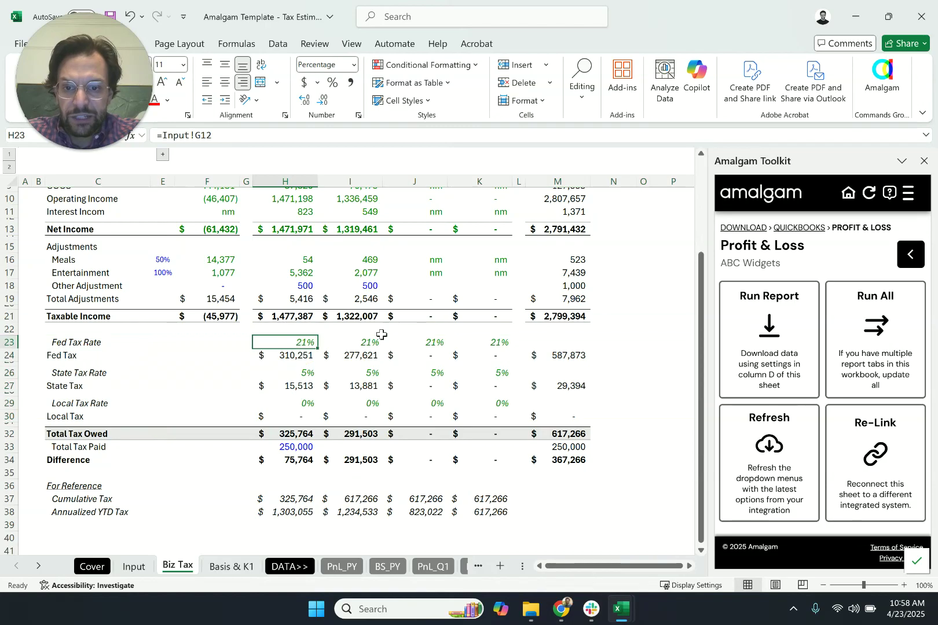
{"action": "left_click", "coordinate": [367, 259]}
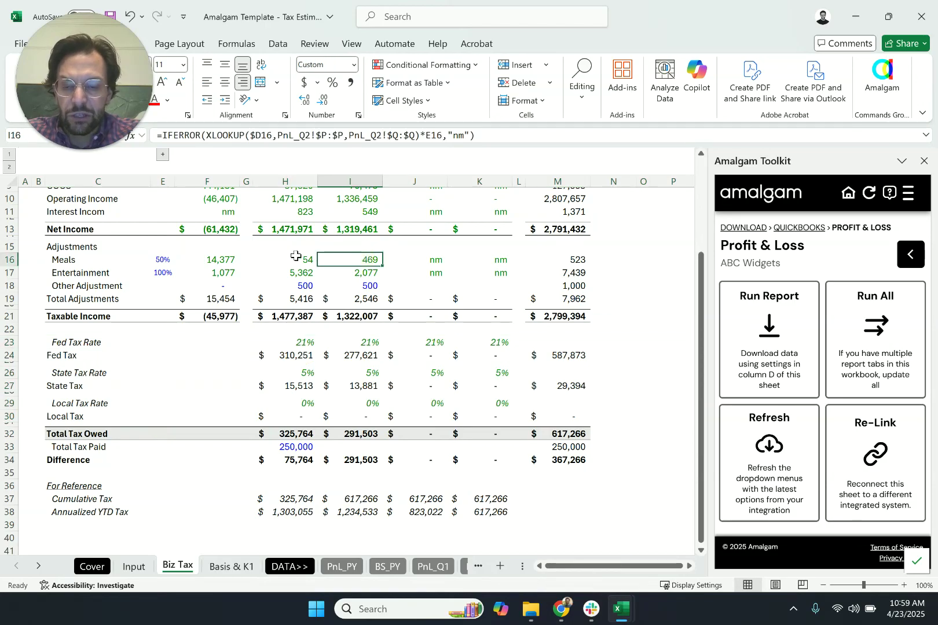
{"action": "left_click", "coordinate": [300, 343]}
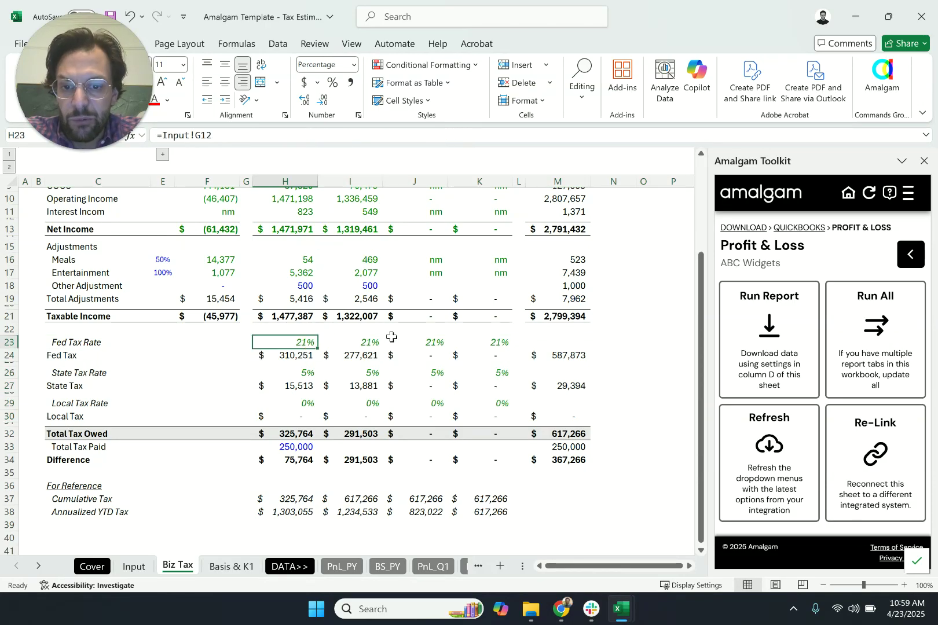
Trace the Q1 Local Tax Rate to its source cell on the Input sheet and return to Biz Tax.
{"action": "left_click", "coordinate": [303, 404]}
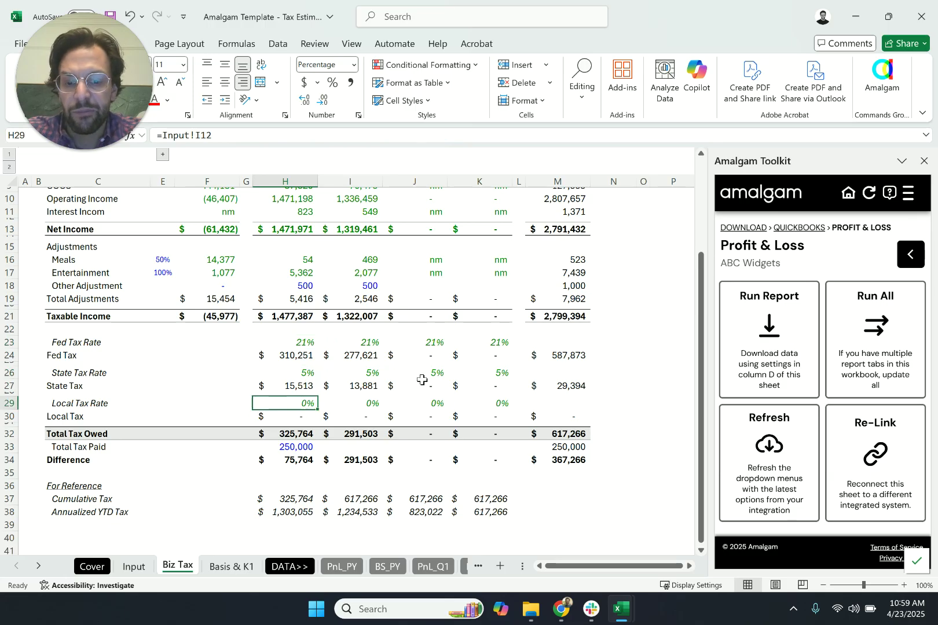
{"action": "key", "text": "ctrl+bracketleft"}
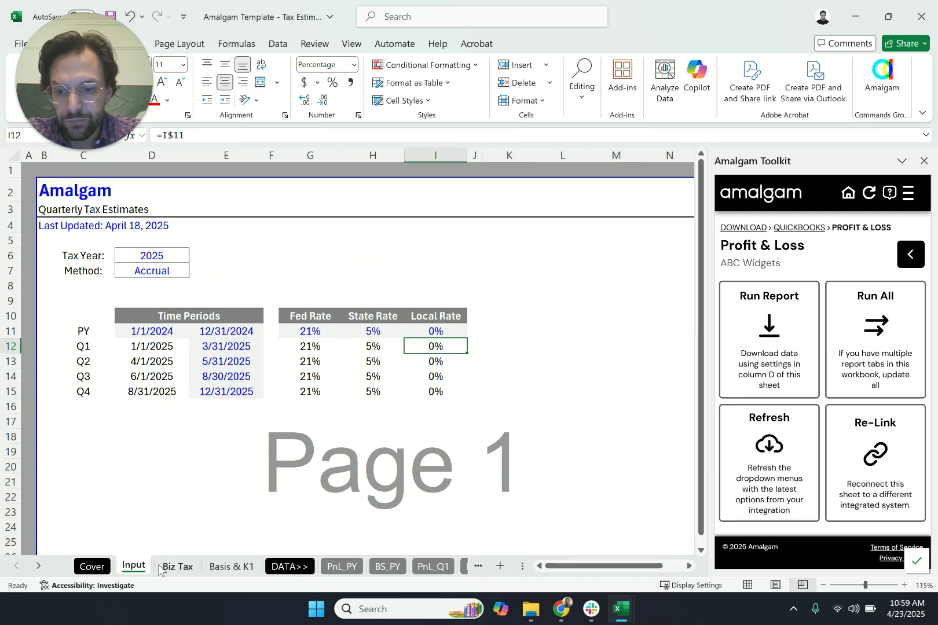
{"action": "left_click", "coordinate": [177, 567]}
Examine the Q1 Total Tax Owed, Total Tax Paid and Difference cells and their formulas.
{"action": "left_click", "coordinate": [296, 434]}
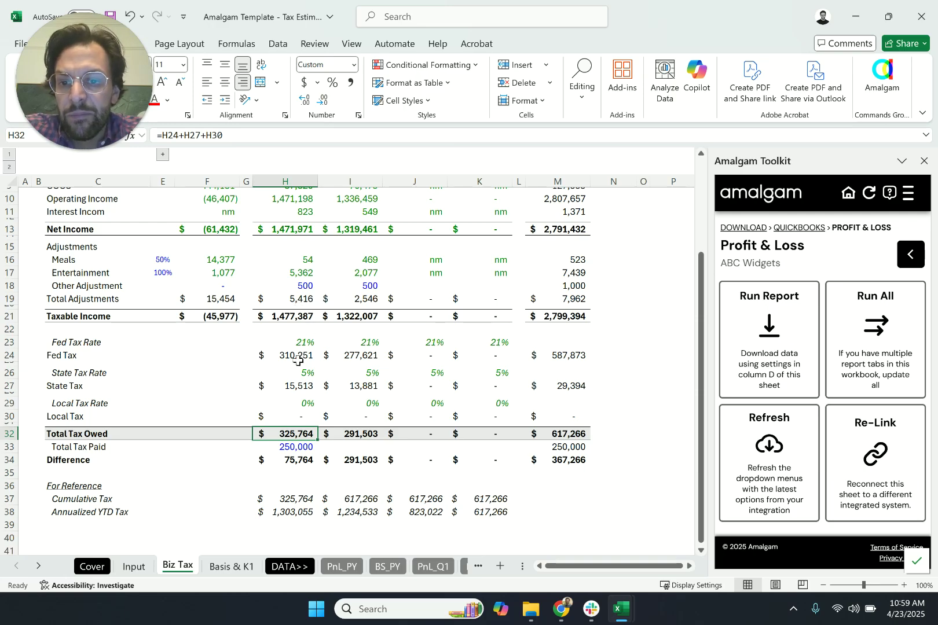
{"action": "left_click", "coordinate": [287, 449]}
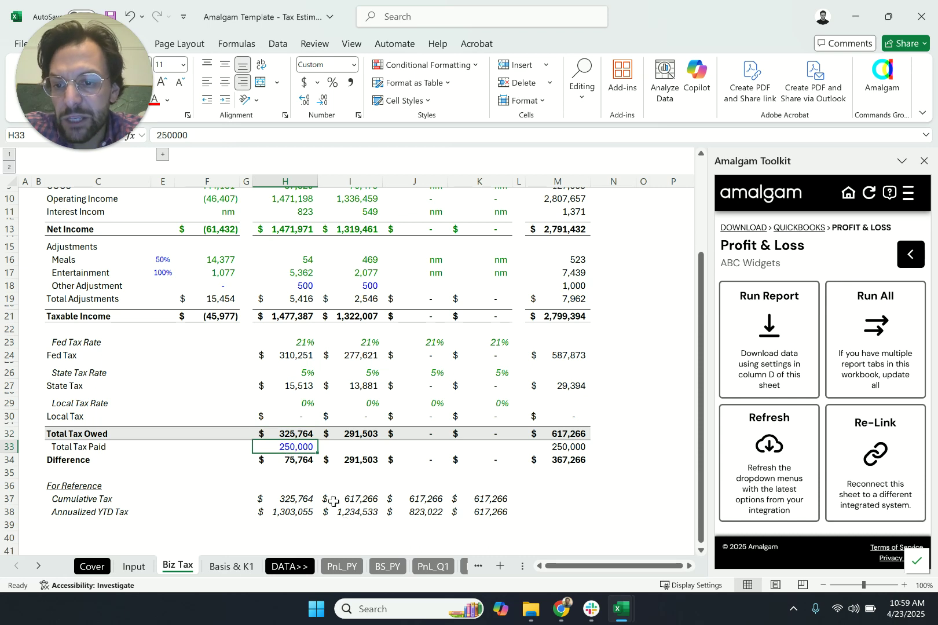
{"action": "left_click", "coordinate": [302, 461]}
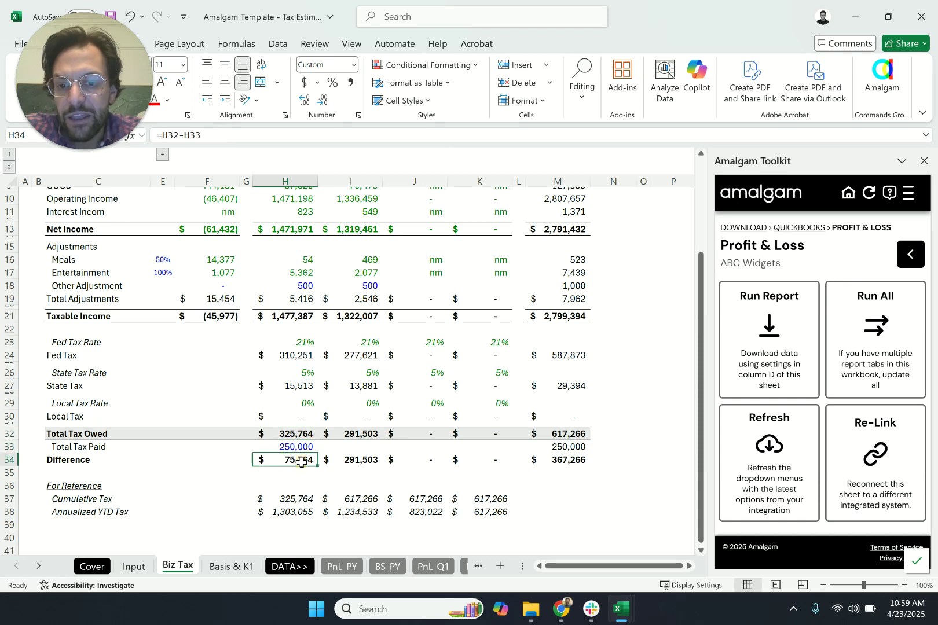
{"action": "left_click", "coordinate": [299, 434]}
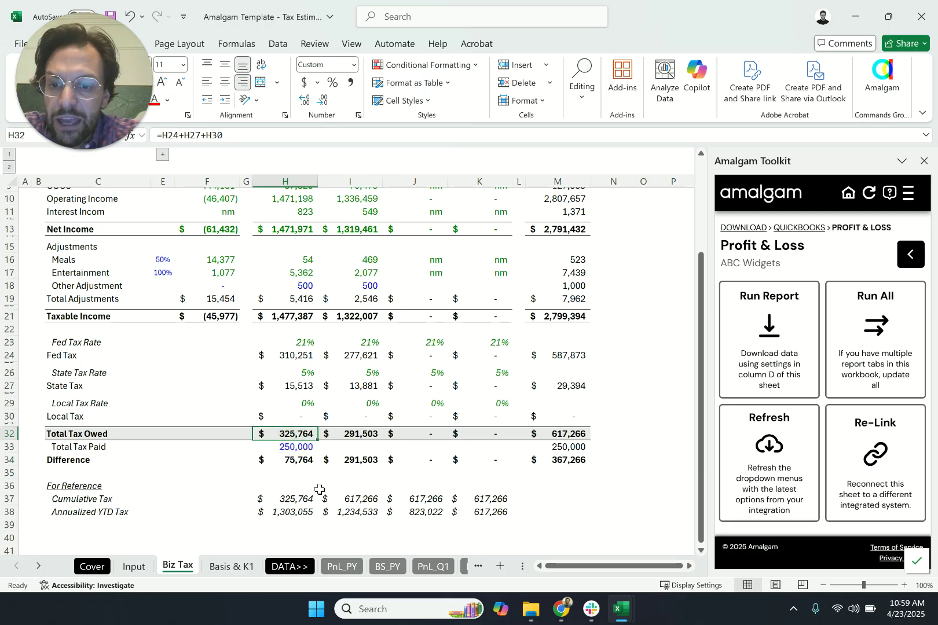
{"action": "left_click", "coordinate": [276, 445]}
{"action": "left_click", "coordinate": [270, 463]}
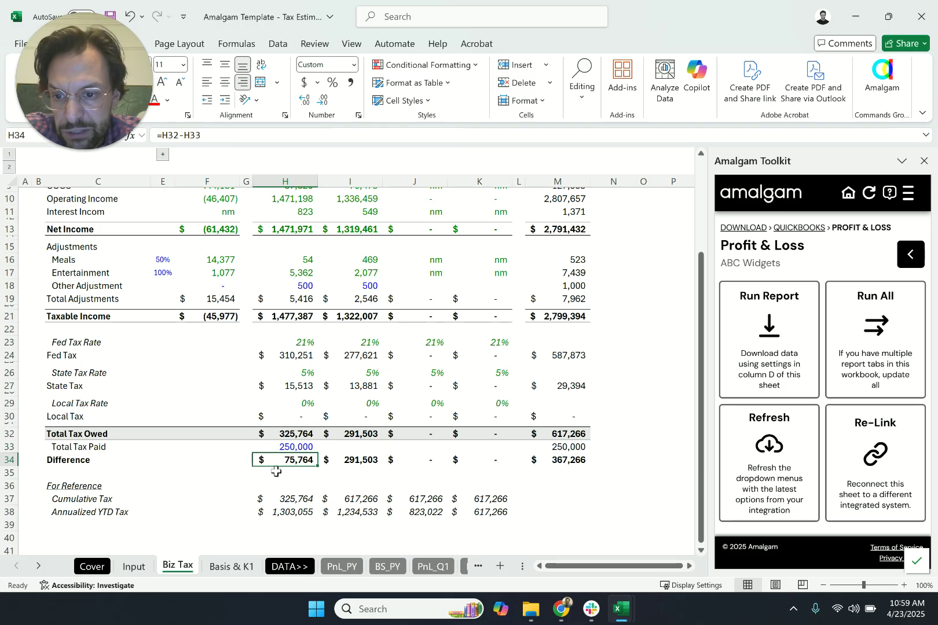
Highlight Total Tax Owed, Total Tax Paid and Difference from Q1 across to the Total column.
{"action": "left_click_drag", "start_coordinate": [307, 435], "coordinate": [562, 470]}
{"action": "left_click", "coordinate": [557, 498]}
{"action": "right_click", "coordinate": [557, 498]}
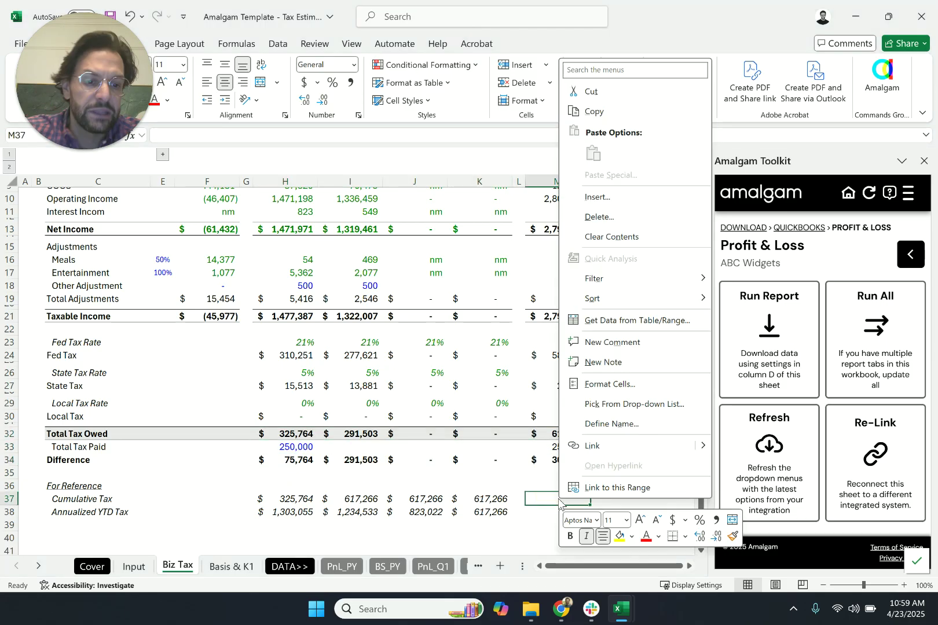
{"action": "key", "text": "Escape"}
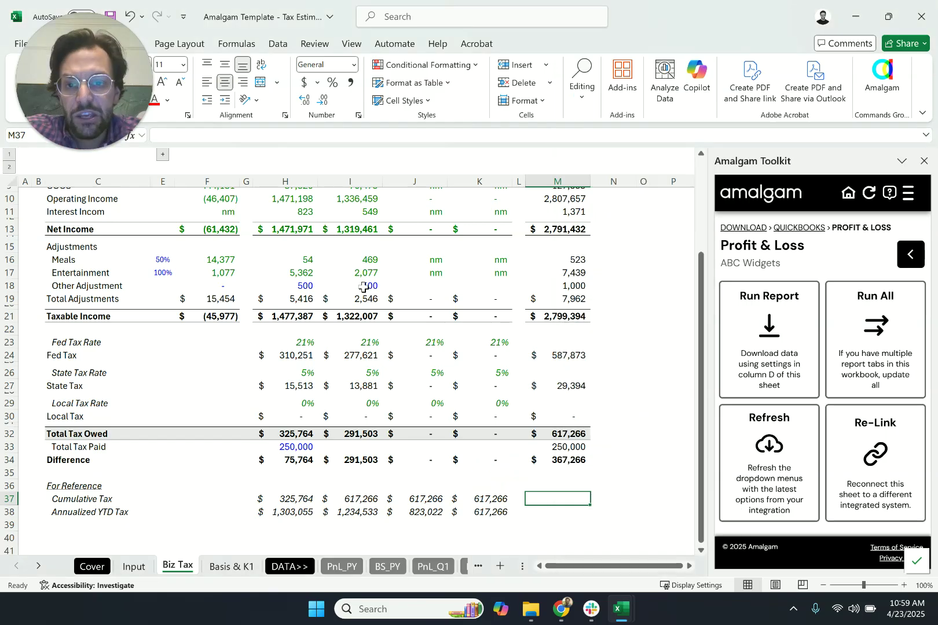
Highlight the For Reference section with the Cumulative Tax and Annualized YTD Tax rows.
{"action": "scroll", "coordinate": [355, 254], "scroll_direction": "up", "scroll_amount": 2}
{"action": "scroll", "coordinate": [351, 300], "scroll_direction": "down", "scroll_amount": 3}
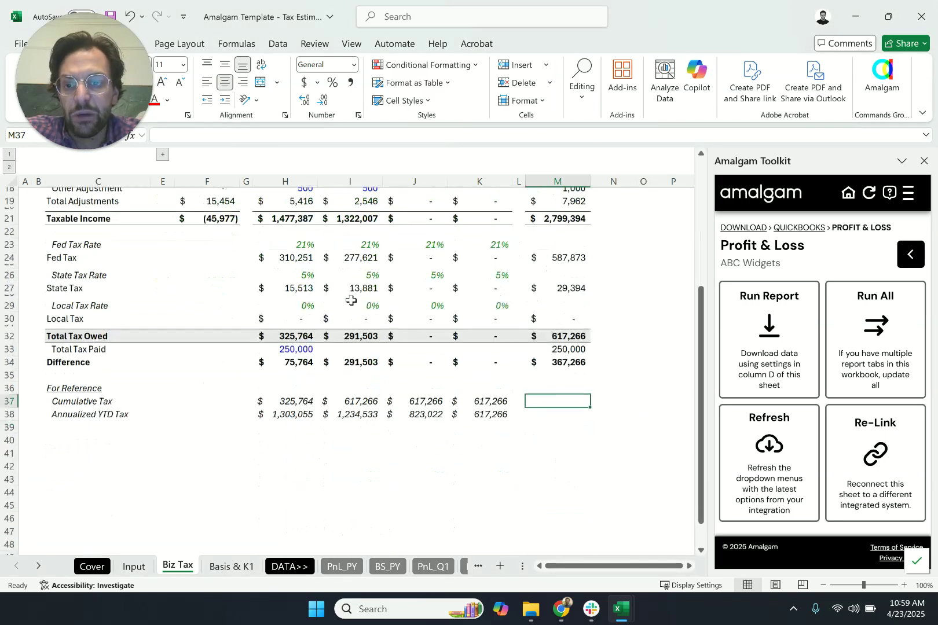
{"action": "left_click_drag", "start_coordinate": [96, 394], "coordinate": [541, 438]}
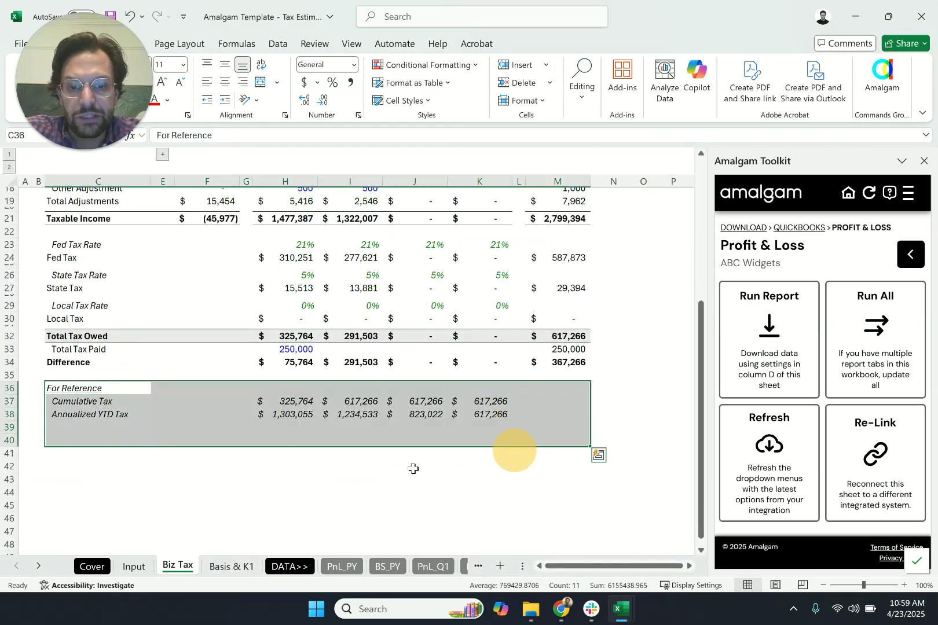
{"action": "left_click", "coordinate": [373, 478]}
Run all linked QuickBooks reports in the workbook from the Amalgam Toolkit to update the tax estimate.
{"action": "scroll", "coordinate": [375, 477], "scroll_direction": "up", "scroll_amount": 4}
{"action": "scroll", "coordinate": [375, 477], "scroll_direction": "up", "scroll_amount": 2}
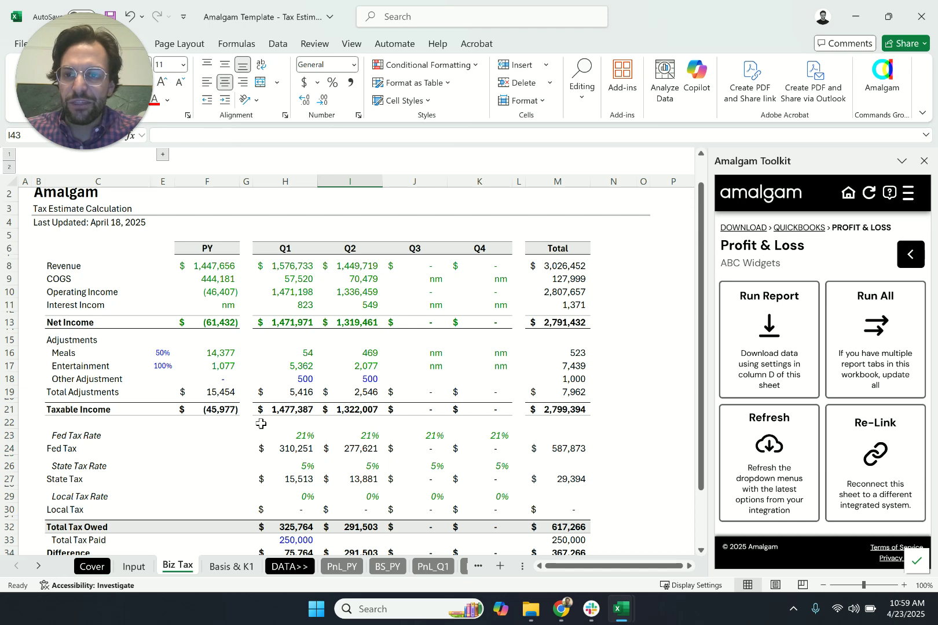
{"action": "left_click", "coordinate": [877, 336]}
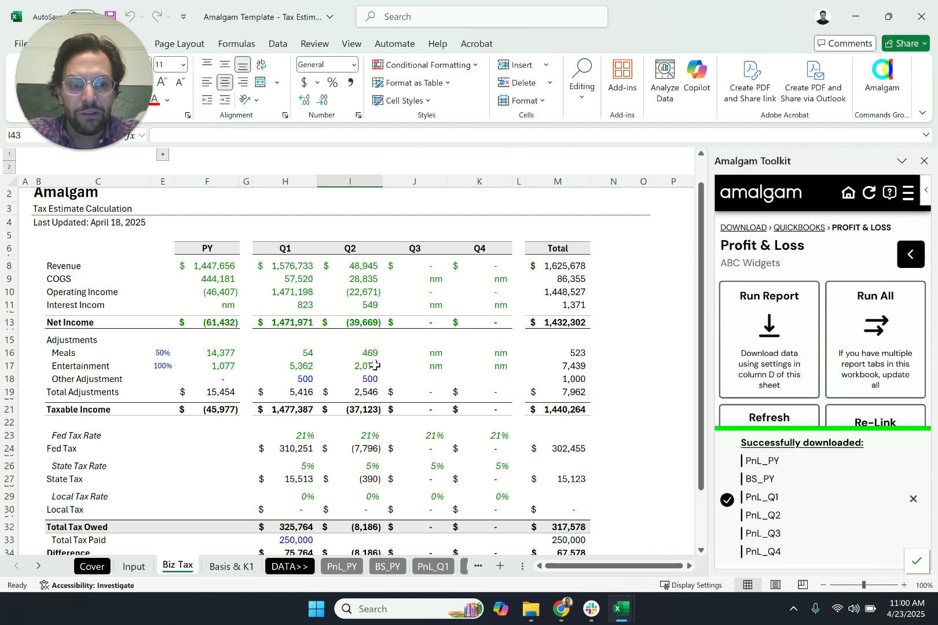
Check the refreshed Q2 figures on Biz Tax from Revenue down to Total Tax Owed.
{"action": "left_click", "coordinate": [352, 266]}
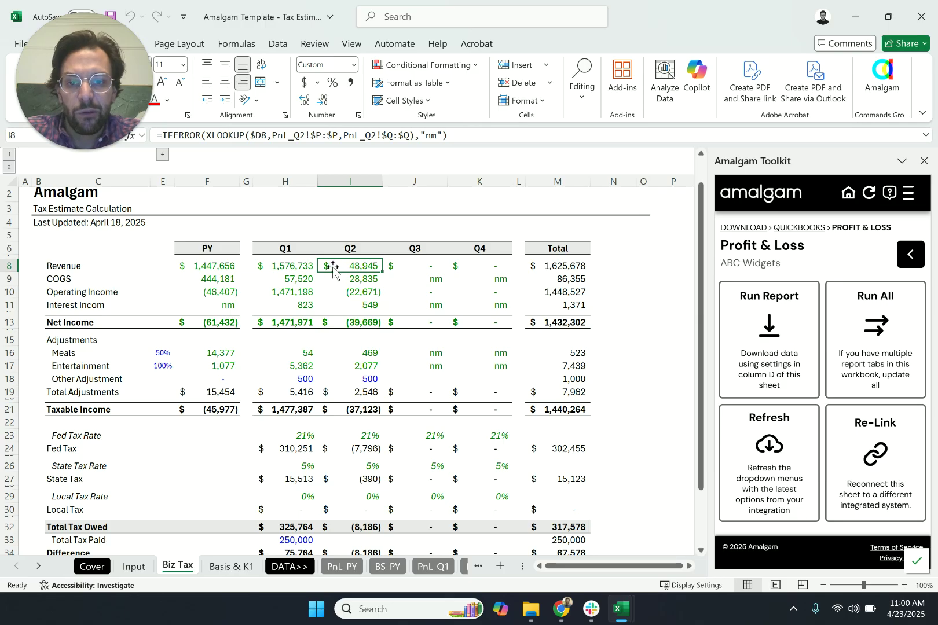
{"action": "scroll", "coordinate": [360, 464], "scroll_direction": "down", "scroll_amount": 4}
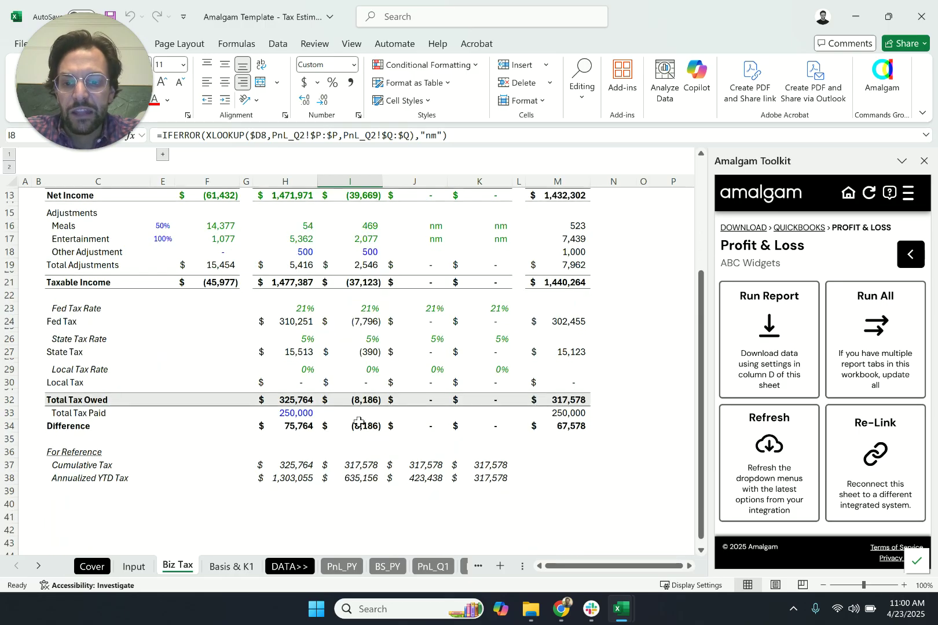
{"action": "left_click", "coordinate": [357, 405]}
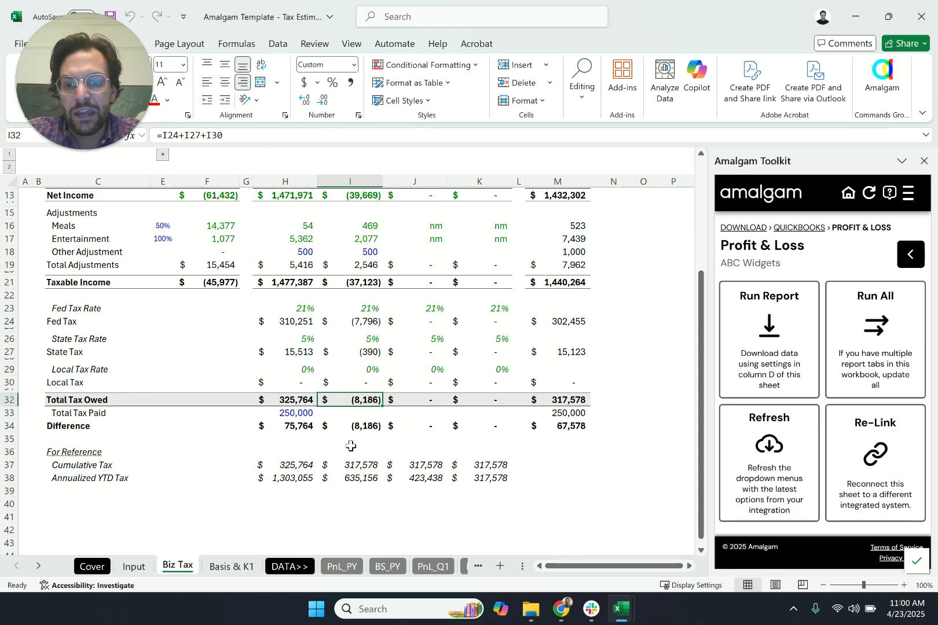
{"action": "scroll", "coordinate": [350, 452], "scroll_direction": "up", "scroll_amount": 3}
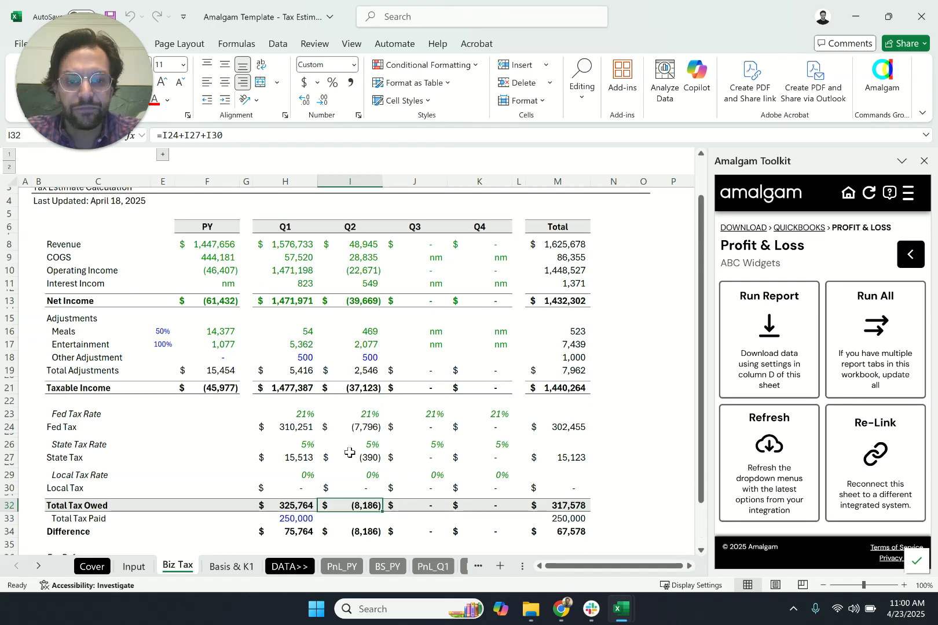
{"action": "scroll", "coordinate": [349, 452], "scroll_direction": "up", "scroll_amount": 1}
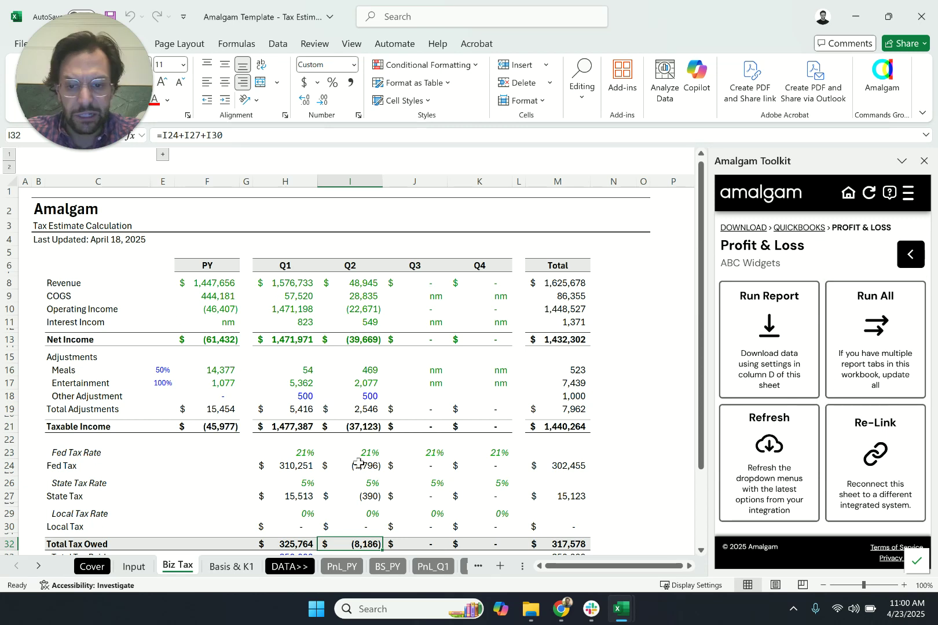
Examine the Owners Basis and K-1 Calculation tables on the Basis & K1 sheet and return to the Cover sheet.
{"action": "left_click", "coordinate": [229, 567]}
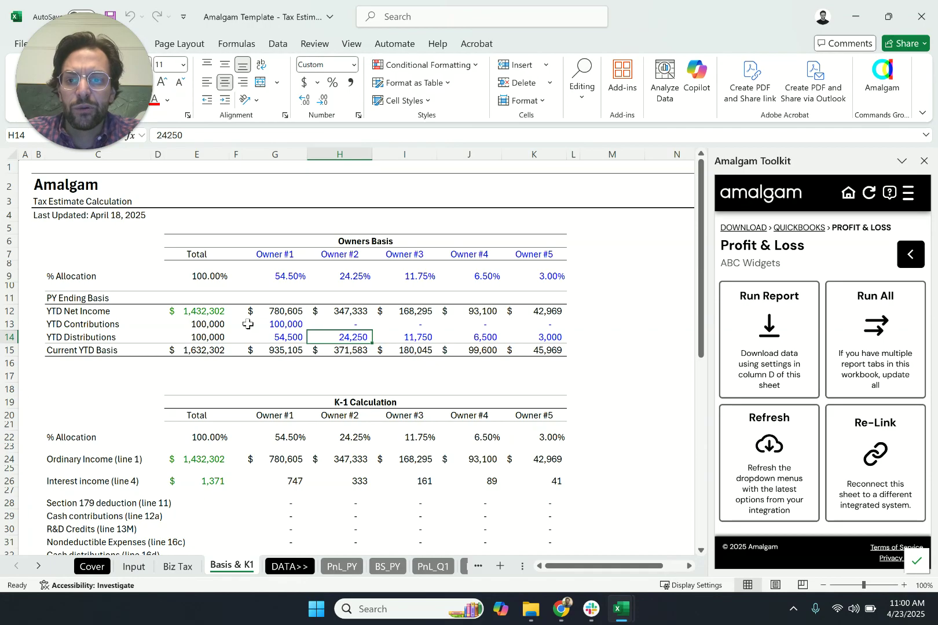
{"action": "scroll", "coordinate": [236, 402], "scroll_direction": "down", "scroll_amount": 6}
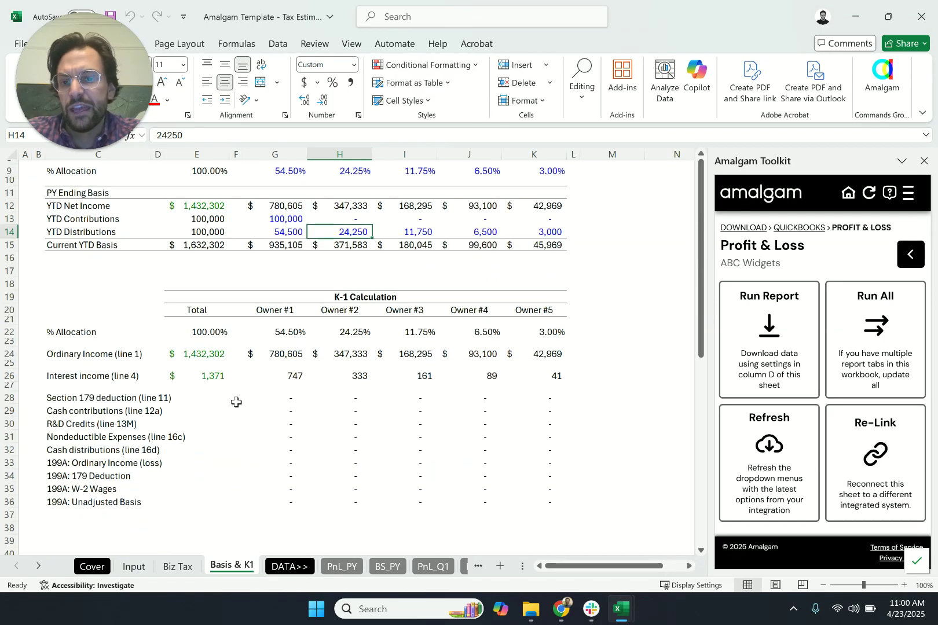
{"action": "scroll", "coordinate": [236, 402], "scroll_direction": "up", "scroll_amount": 6}
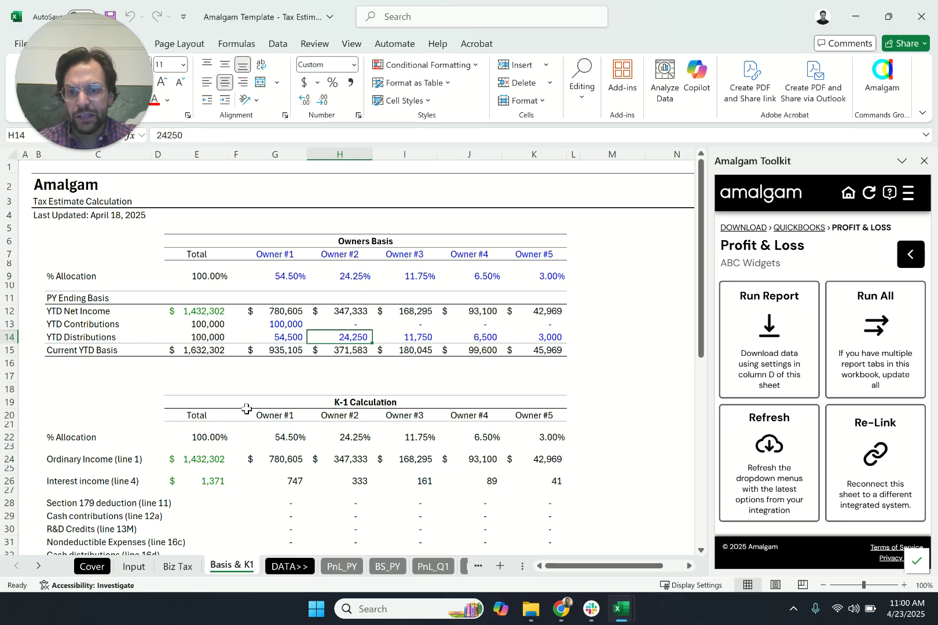
{"action": "scroll", "coordinate": [247, 409], "scroll_direction": "down", "scroll_amount": 3}
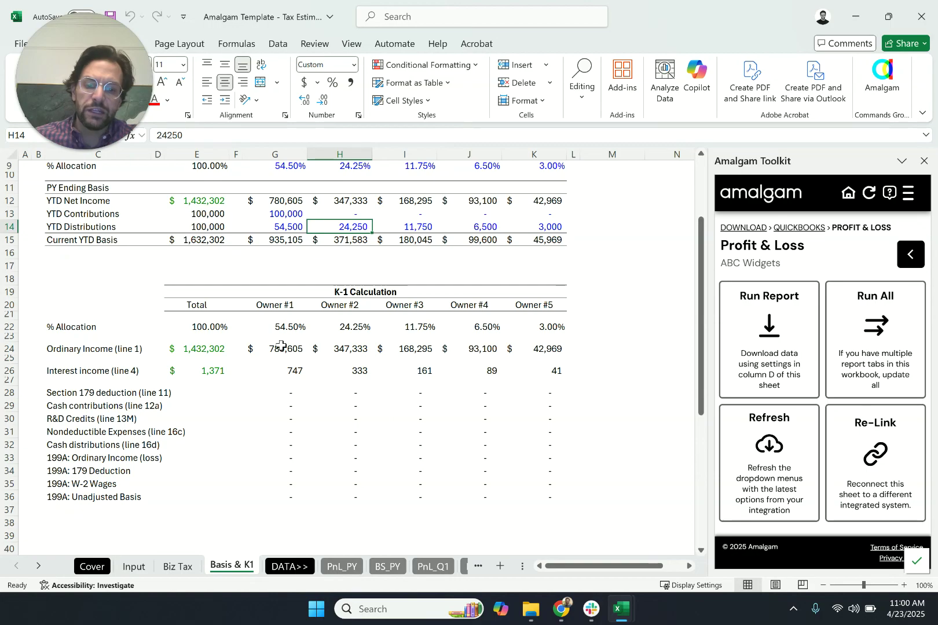
{"action": "left_click", "coordinate": [91, 567]}
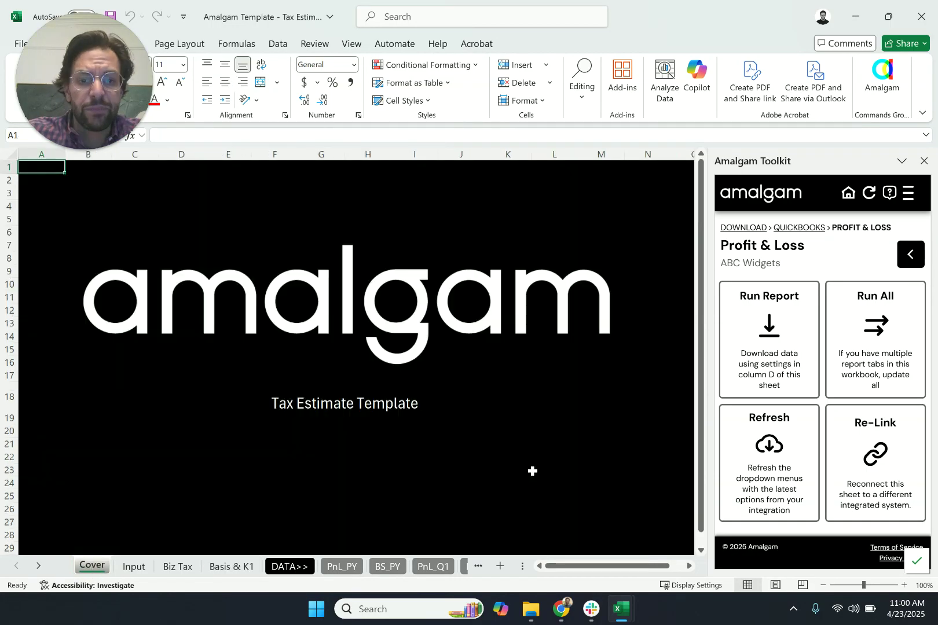